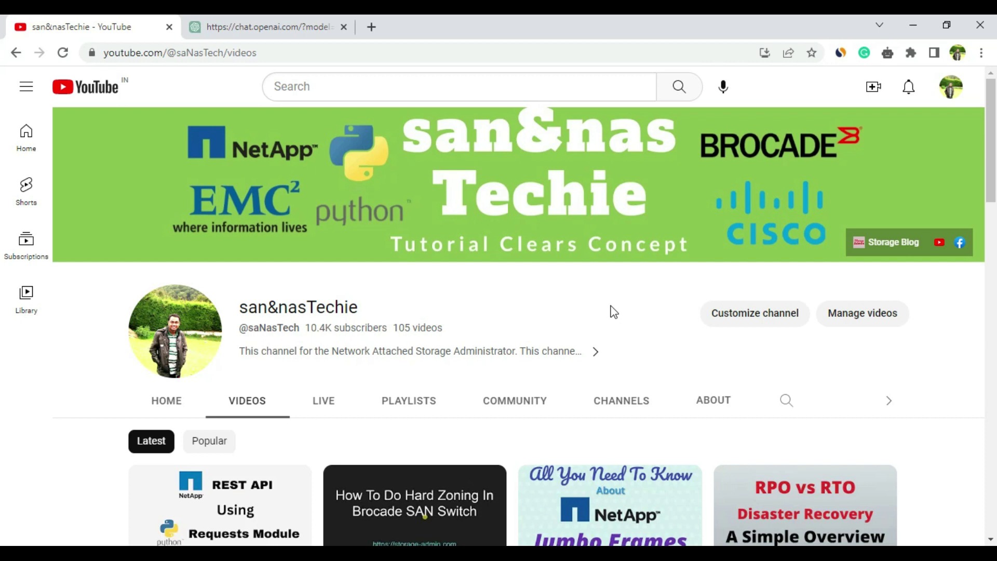
Switch from the YouTube tab to the ChatGPT tab showing a new GPT-3.5 chat.
{"action": "left_click", "coordinate": [280, 23]}
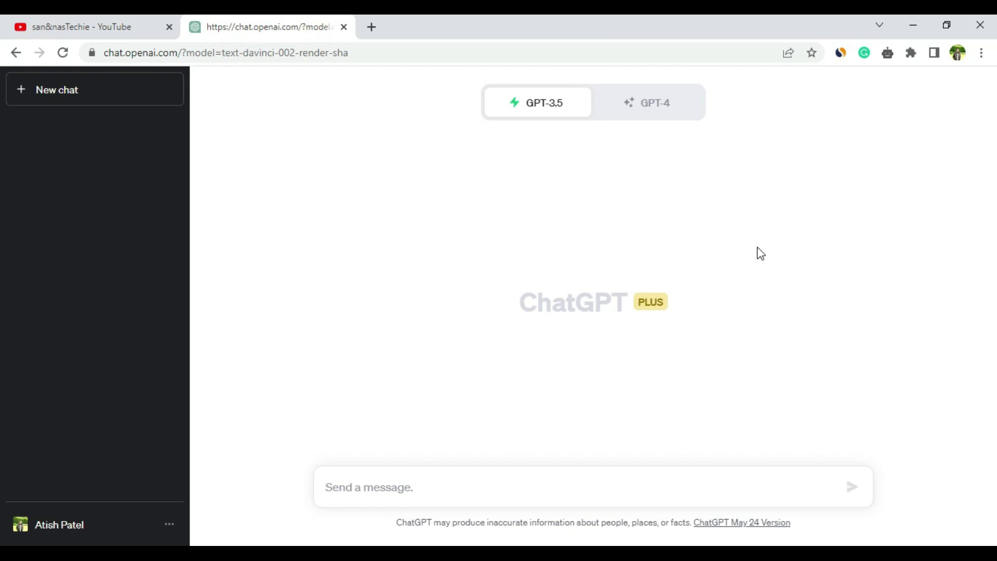
Send GPT-3.5 the question 'What is SAN storage?' in the new chat.
{"action": "left_click", "coordinate": [399, 485]}
{"action": "type", "text": "W"}
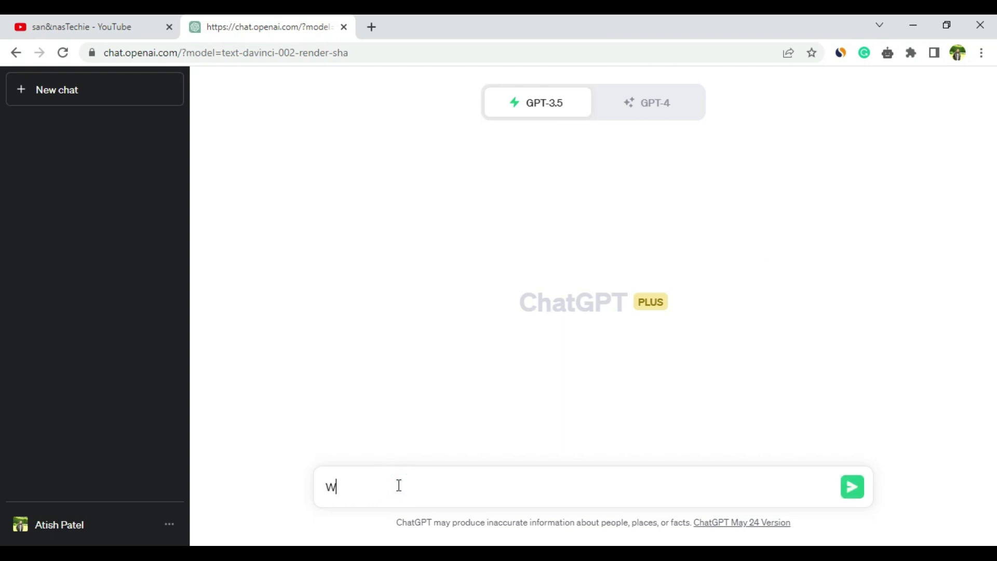
{"action": "type", "text": "hat is SAN storage?"}
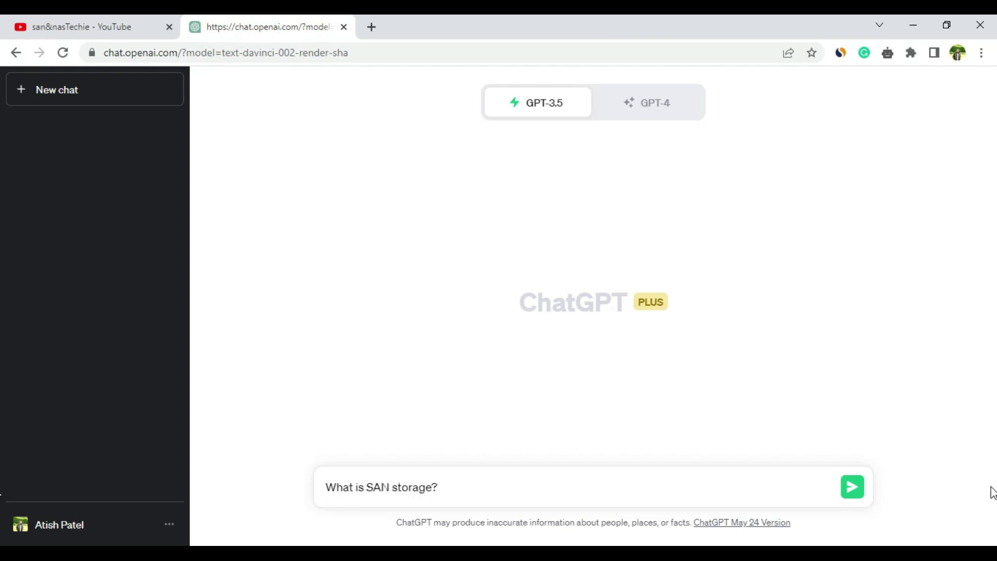
{"action": "left_click", "coordinate": [860, 488]}
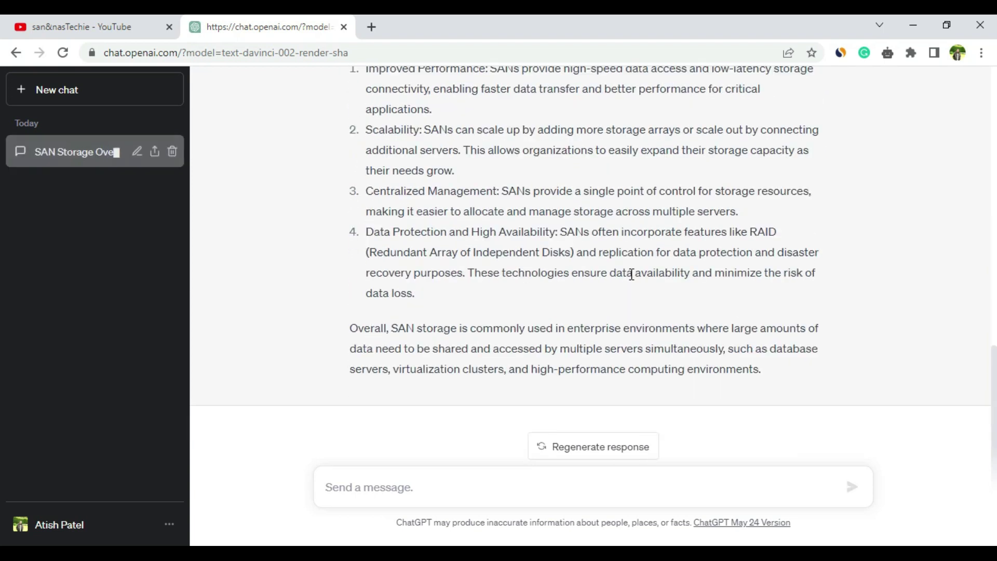
Read through GPT-3.5's SAN answer, covering four components and benefits like scalability, then return to the question.
{"action": "scroll", "coordinate": [630, 270], "scroll_direction": "up", "scroll_amount": 3}
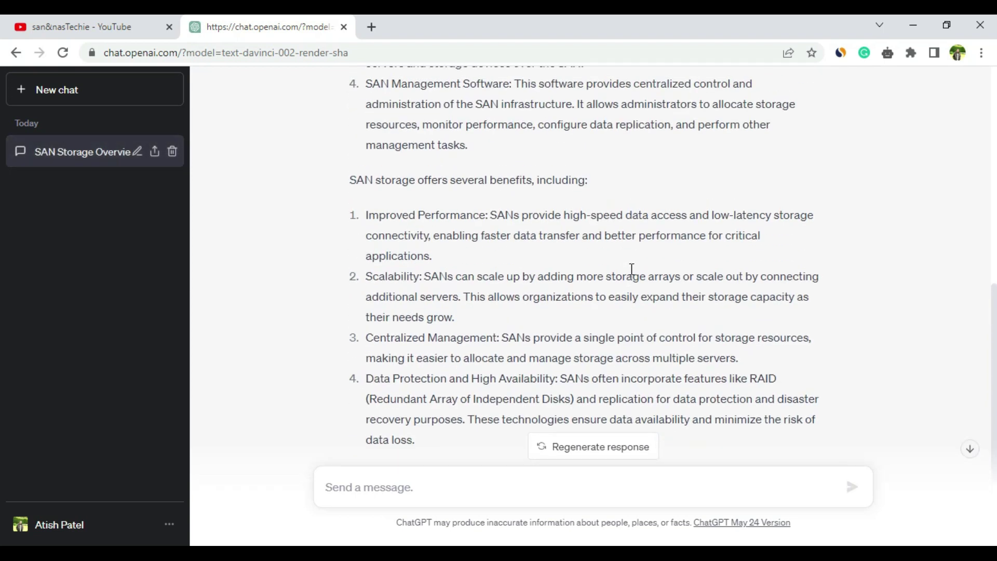
{"action": "scroll", "coordinate": [632, 269], "scroll_direction": "up", "scroll_amount": 2}
{"action": "scroll", "coordinate": [633, 272], "scroll_direction": "up", "scroll_amount": 2}
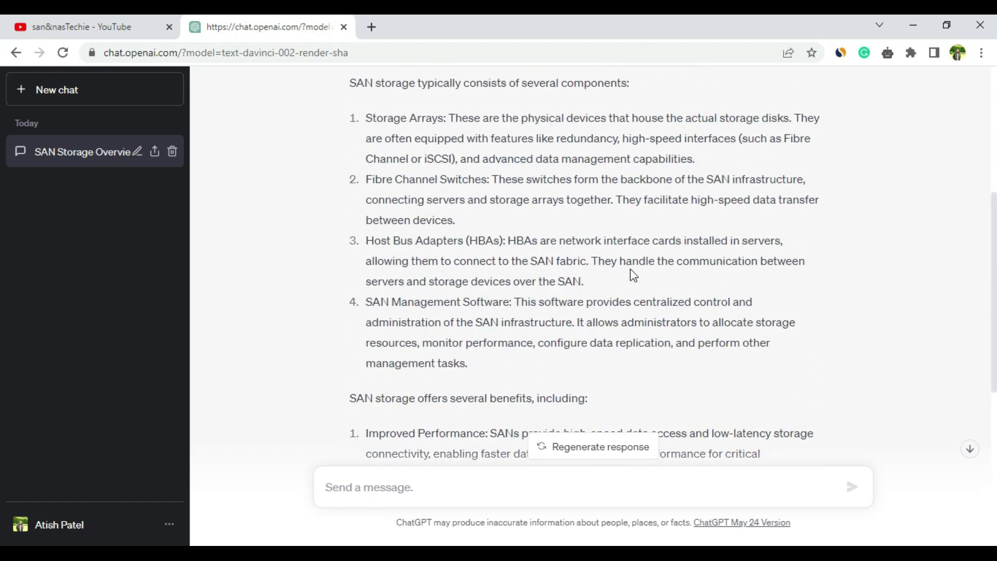
{"action": "scroll", "coordinate": [633, 271], "scroll_direction": "up", "scroll_amount": 3}
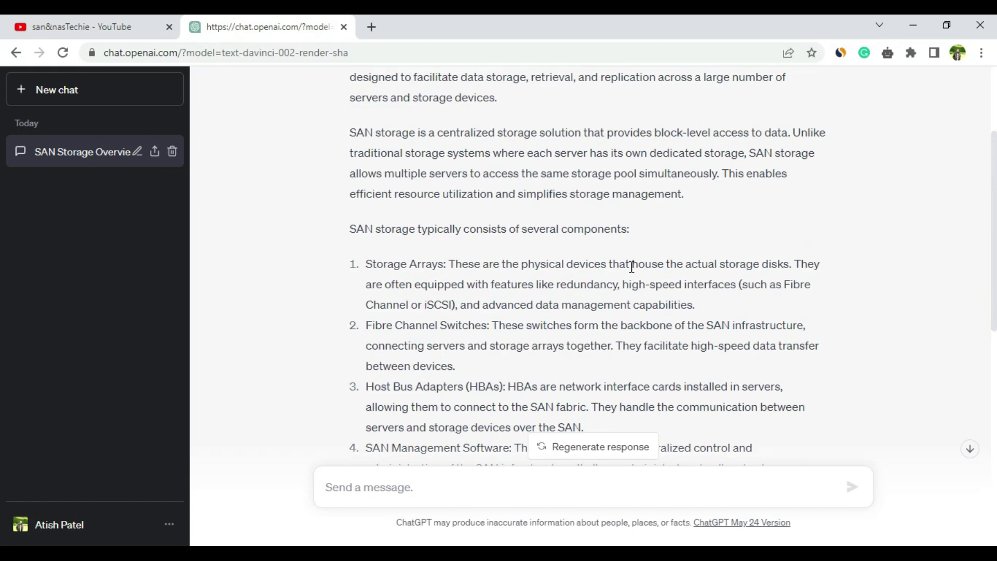
{"action": "scroll", "coordinate": [632, 268], "scroll_direction": "up", "scroll_amount": 3}
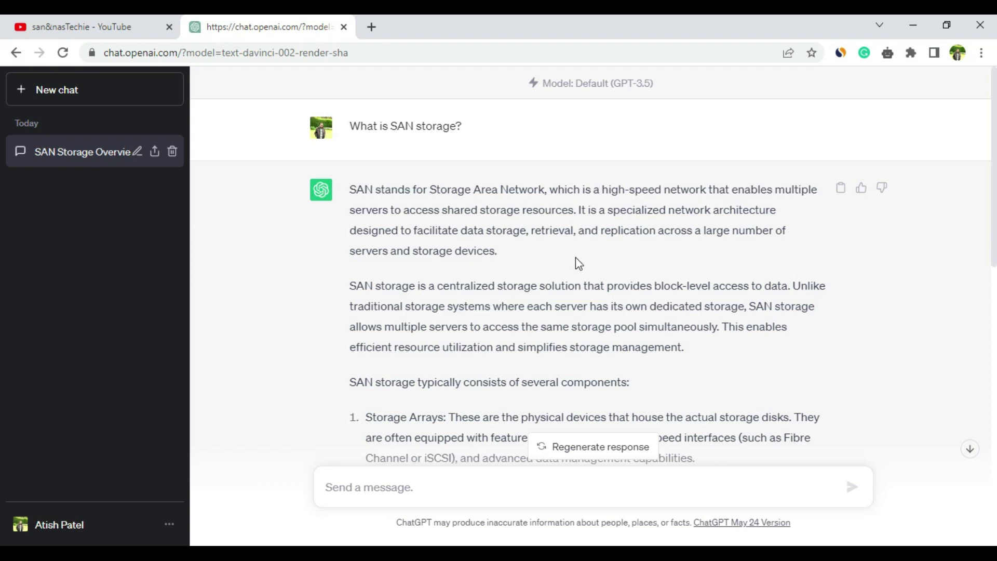
{"action": "scroll", "coordinate": [434, 293], "scroll_direction": "down", "scroll_amount": 1}
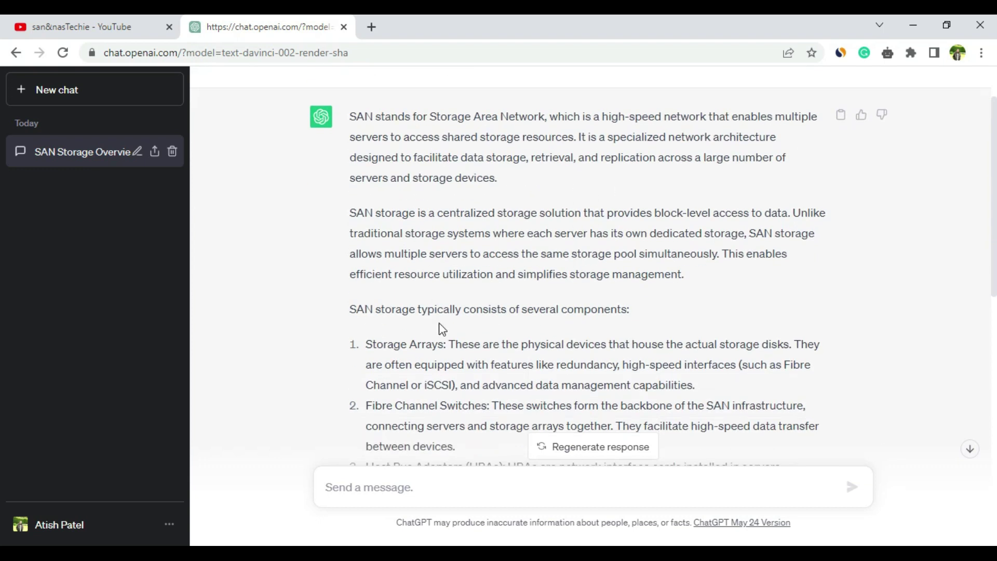
{"action": "scroll", "coordinate": [659, 325], "scroll_direction": "down", "scroll_amount": 1}
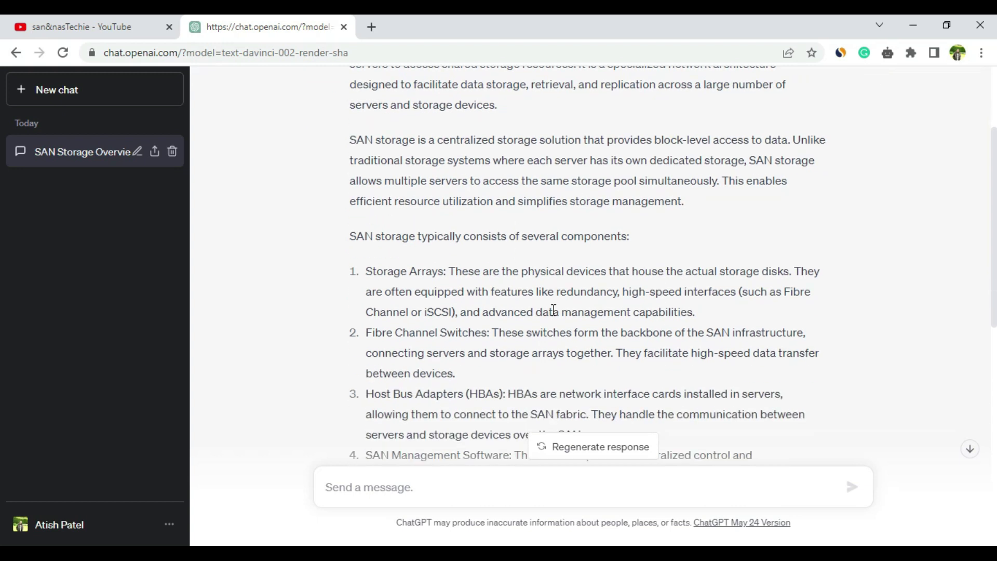
{"action": "scroll", "coordinate": [706, 307], "scroll_direction": "down", "scroll_amount": 1}
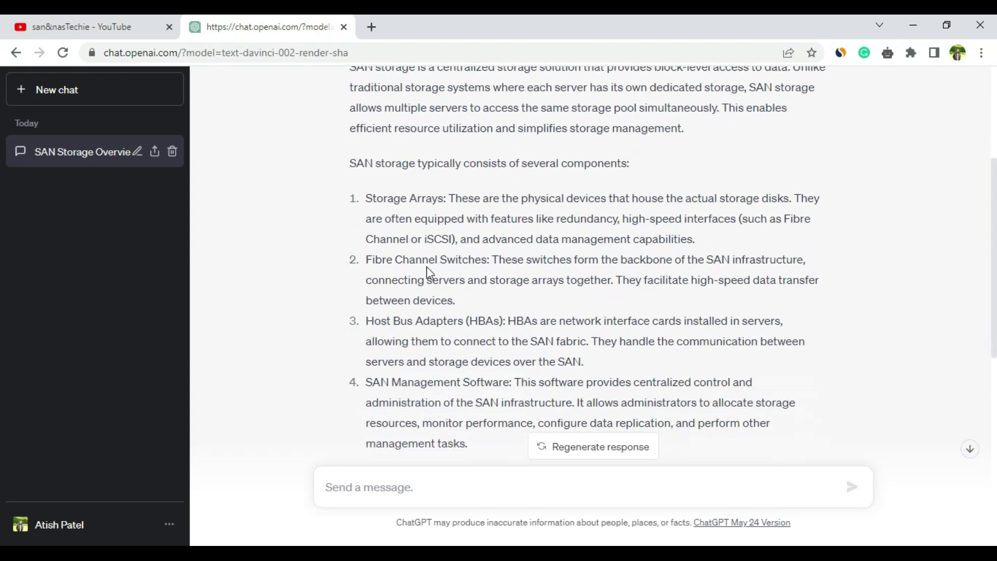
{"action": "scroll", "coordinate": [534, 283], "scroll_direction": "down", "scroll_amount": 1}
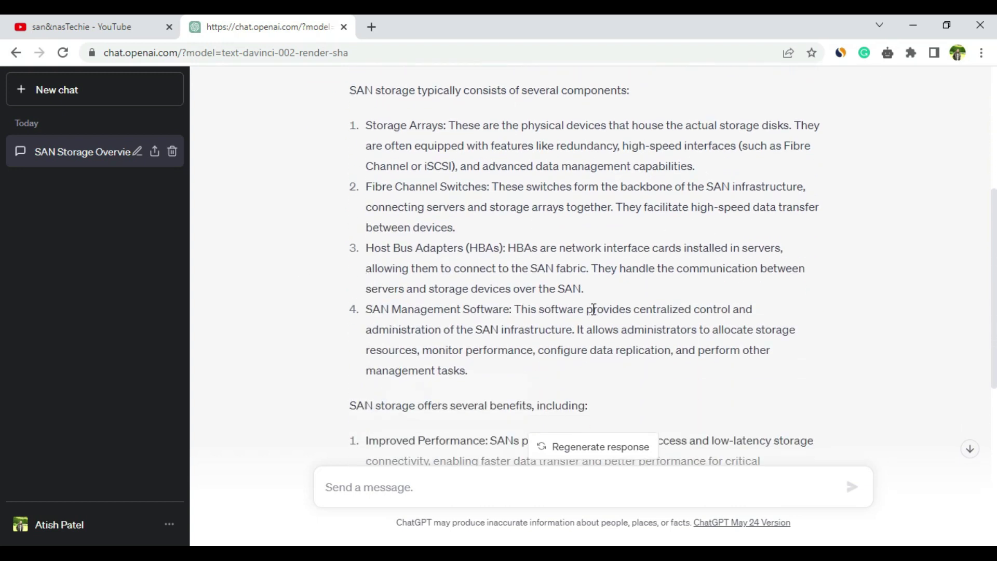
{"action": "scroll", "coordinate": [393, 281], "scroll_direction": "down", "scroll_amount": 2}
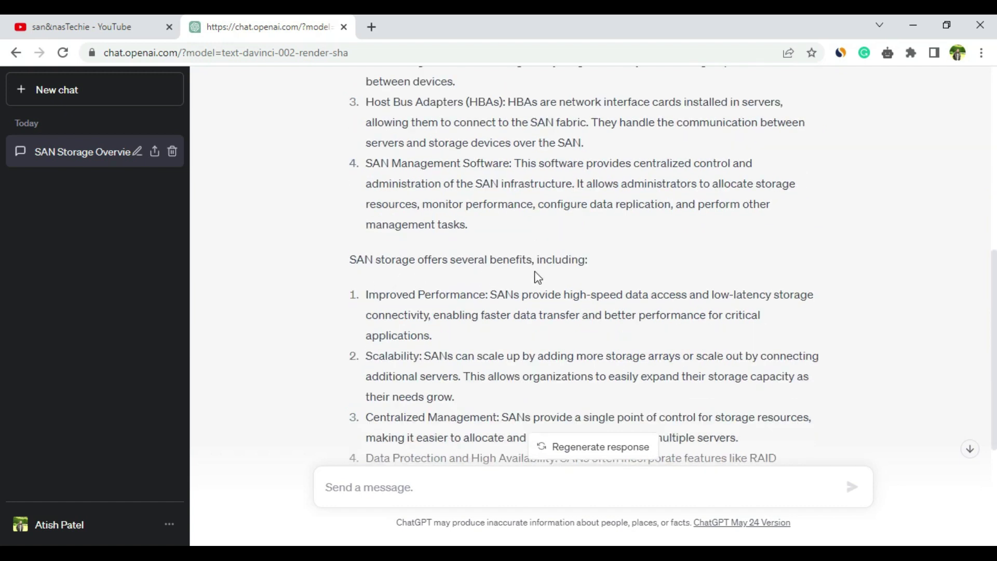
{"action": "scroll", "coordinate": [376, 236], "scroll_direction": "down", "scroll_amount": 1}
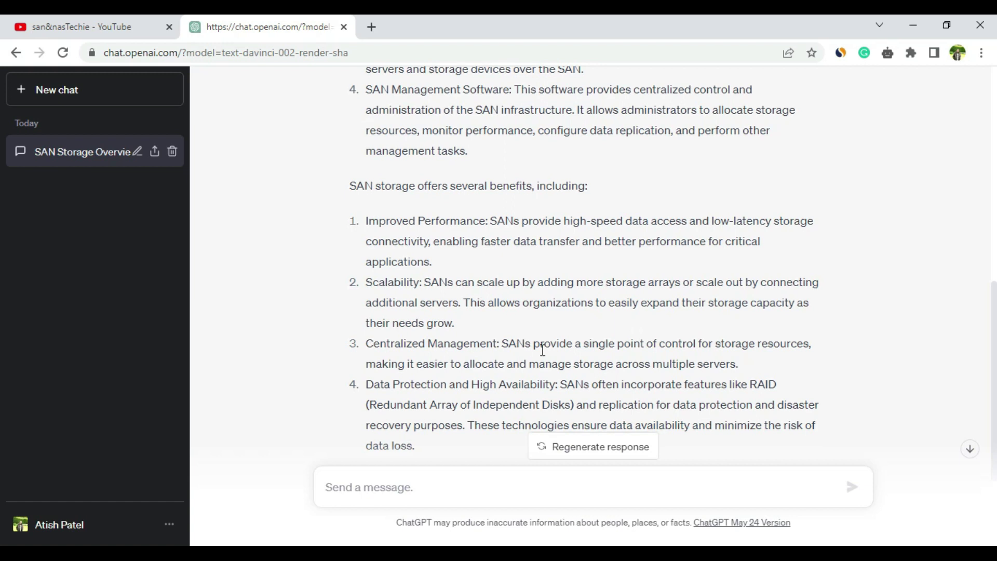
{"action": "scroll", "coordinate": [542, 350], "scroll_direction": "down", "scroll_amount": 3}
{"action": "scroll", "coordinate": [580, 293], "scroll_direction": "up", "scroll_amount": 4}
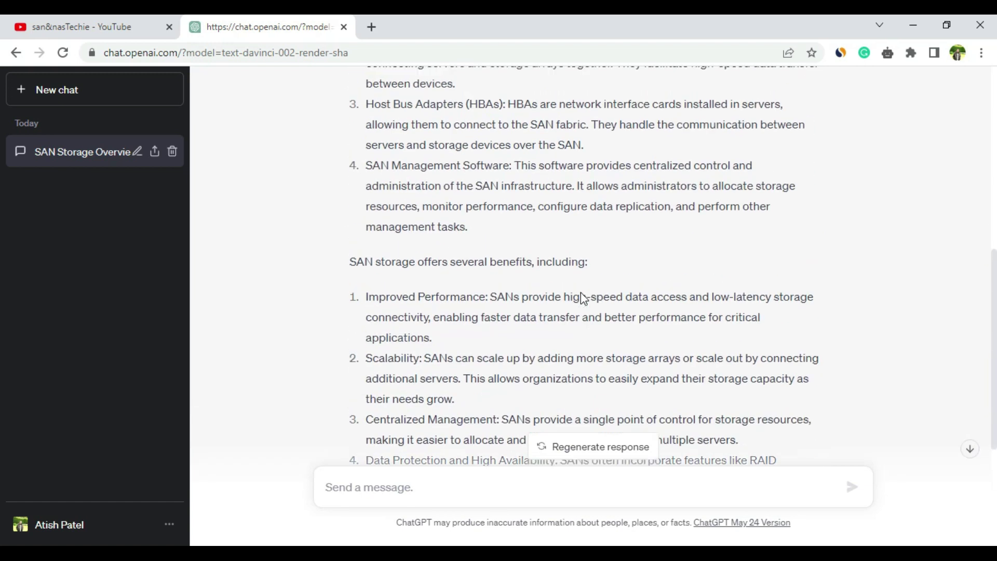
{"action": "scroll", "coordinate": [583, 297], "scroll_direction": "up", "scroll_amount": 2}
{"action": "scroll", "coordinate": [581, 292], "scroll_direction": "up", "scroll_amount": 3}
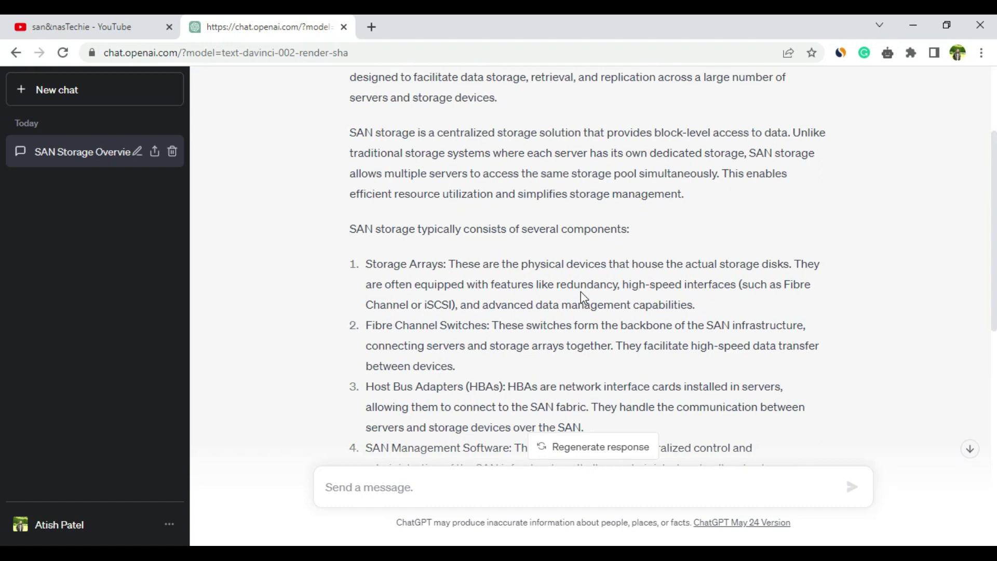
{"action": "scroll", "coordinate": [581, 293], "scroll_direction": "up", "scroll_amount": 3}
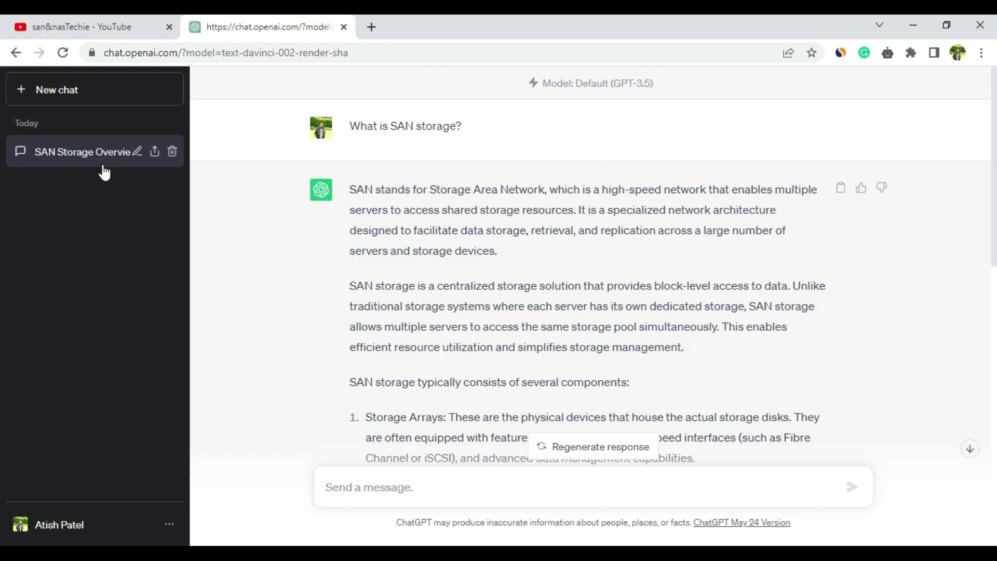
In a new GPT-4 chat, ask 'what is SAN storage?', correcting the misspelling first.
{"action": "left_click", "coordinate": [65, 89]}
{"action": "left_click", "coordinate": [668, 102]}
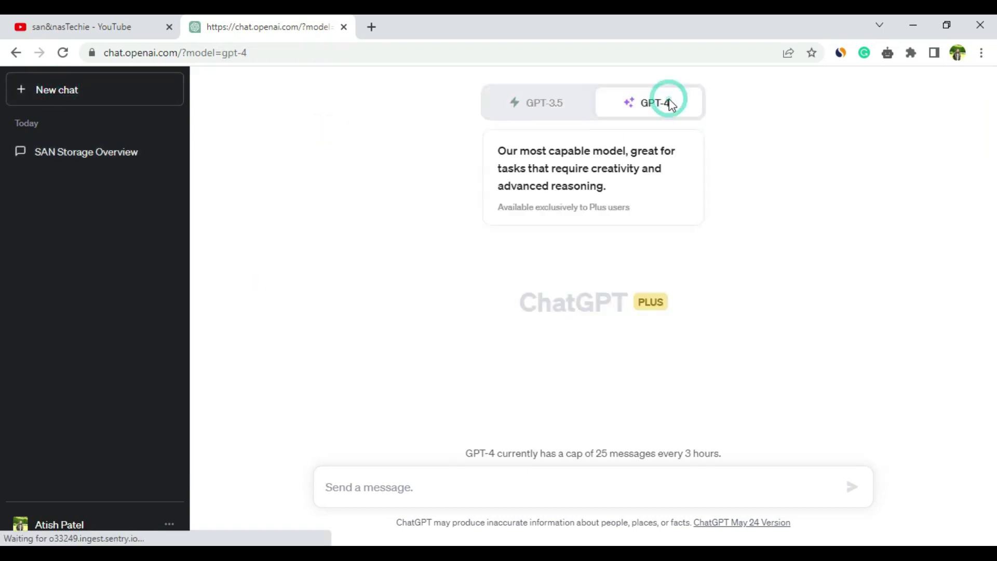
{"action": "left_click", "coordinate": [404, 490]}
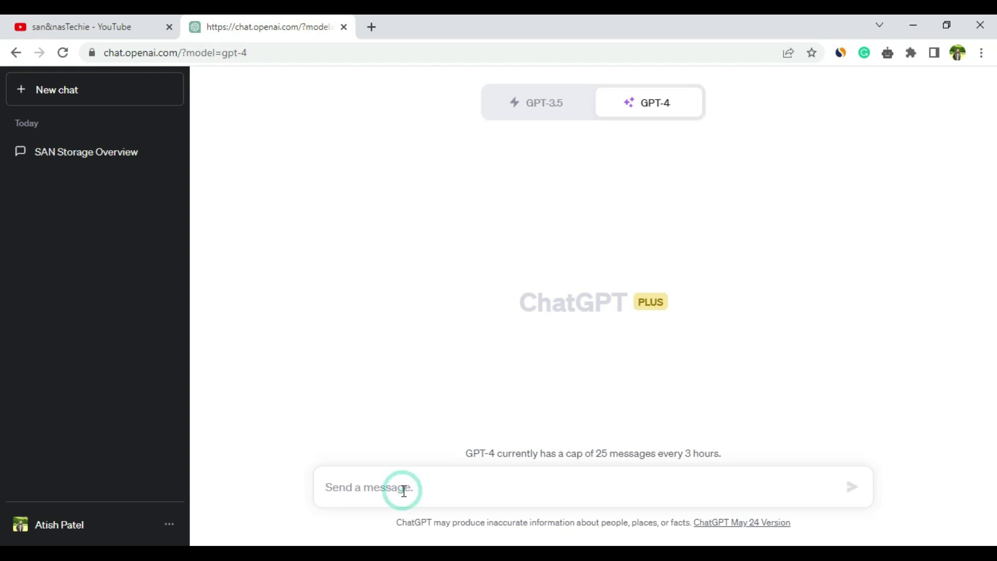
{"action": "type", "text": "what is SAN storeage"}
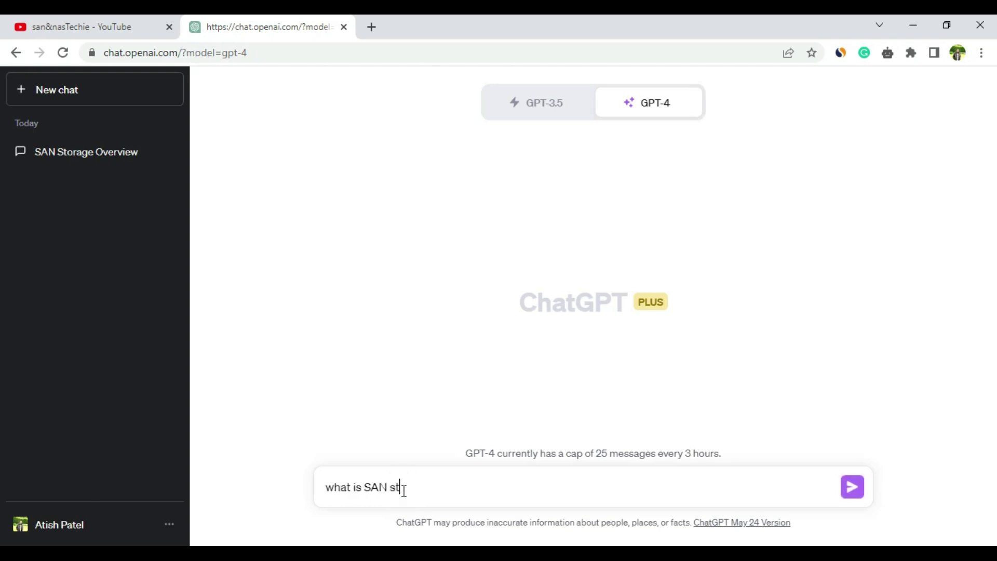
{"action": "key", "text": "BackSpace"}
{"action": "key", "text": "BackSpace"}
{"action": "key", "text": "BackSpace"}
{"action": "type", "text": "age?"}
{"action": "key", "text": "Return"}
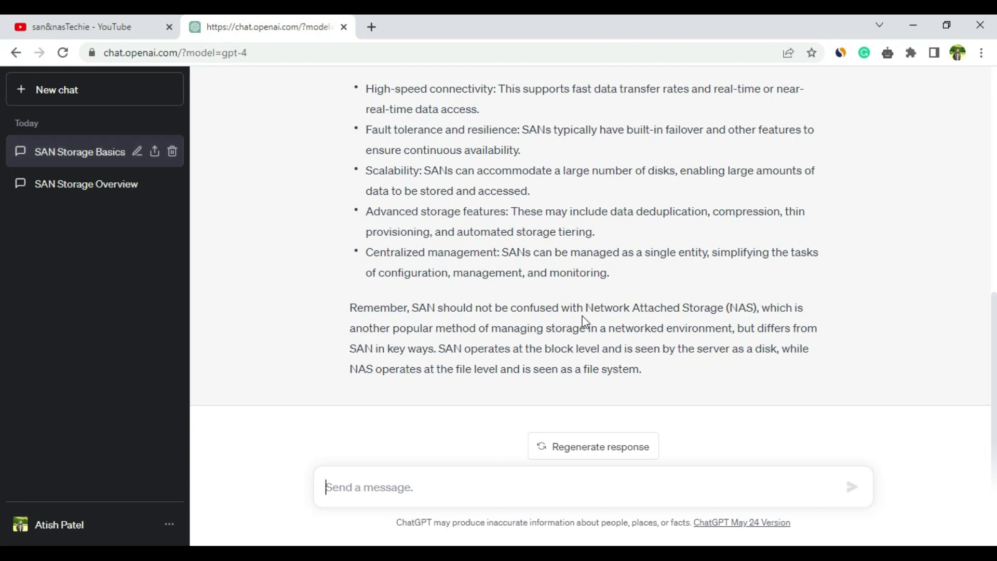
Review GPT-4's five key SAN features, then start another blank chat.
{"action": "scroll", "coordinate": [617, 312], "scroll_direction": "up", "scroll_amount": 8}
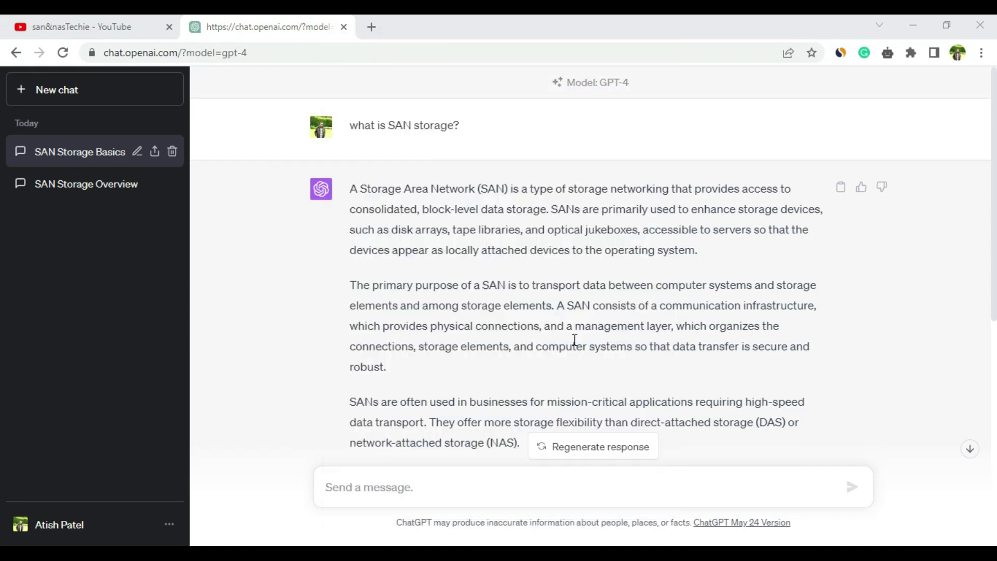
{"action": "scroll", "coordinate": [572, 343], "scroll_direction": "down", "scroll_amount": 3}
{"action": "scroll", "coordinate": [585, 325], "scroll_direction": "down", "scroll_amount": 3}
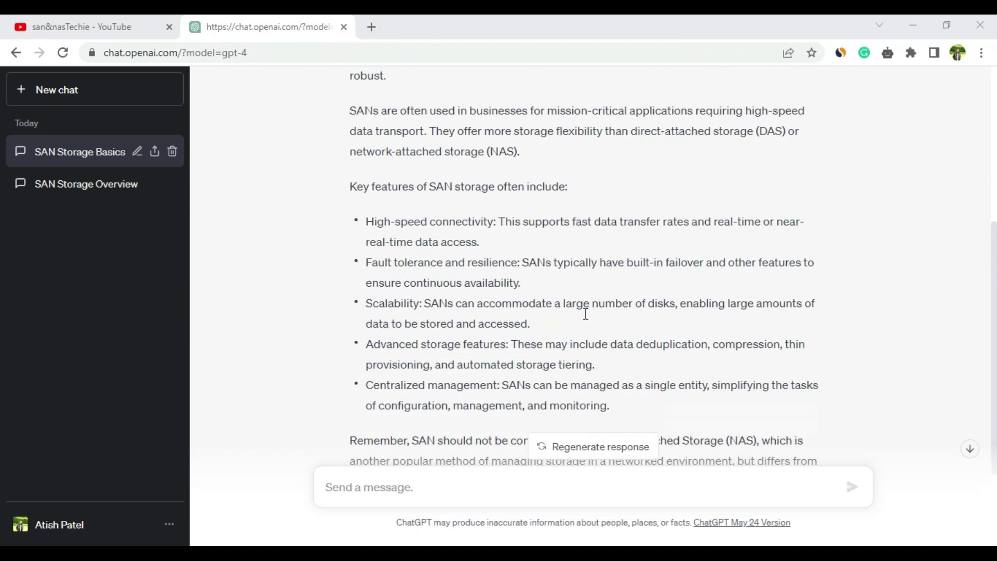
{"action": "scroll", "coordinate": [573, 281], "scroll_direction": "down", "scroll_amount": 3}
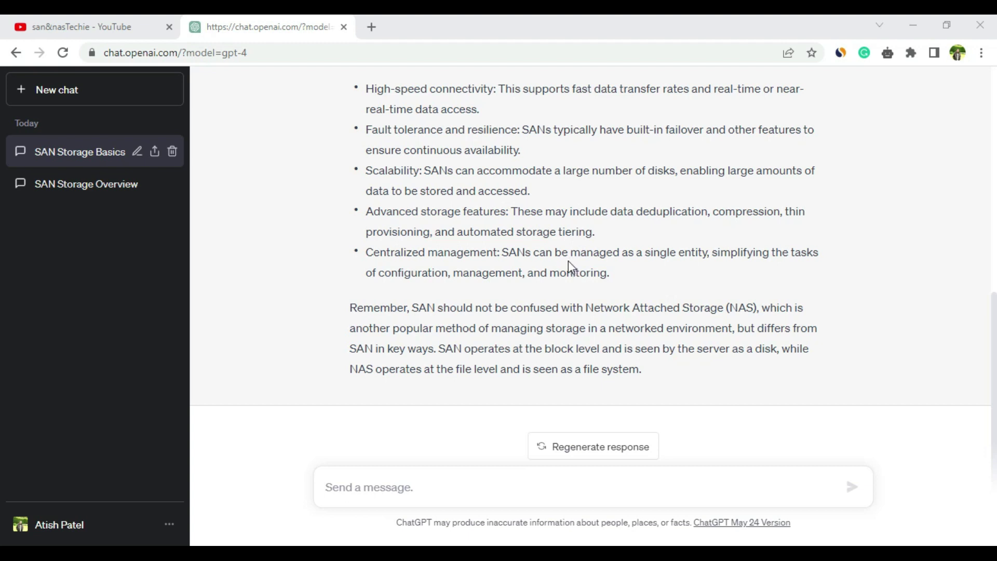
{"action": "scroll", "coordinate": [568, 270], "scroll_direction": "up", "scroll_amount": 3}
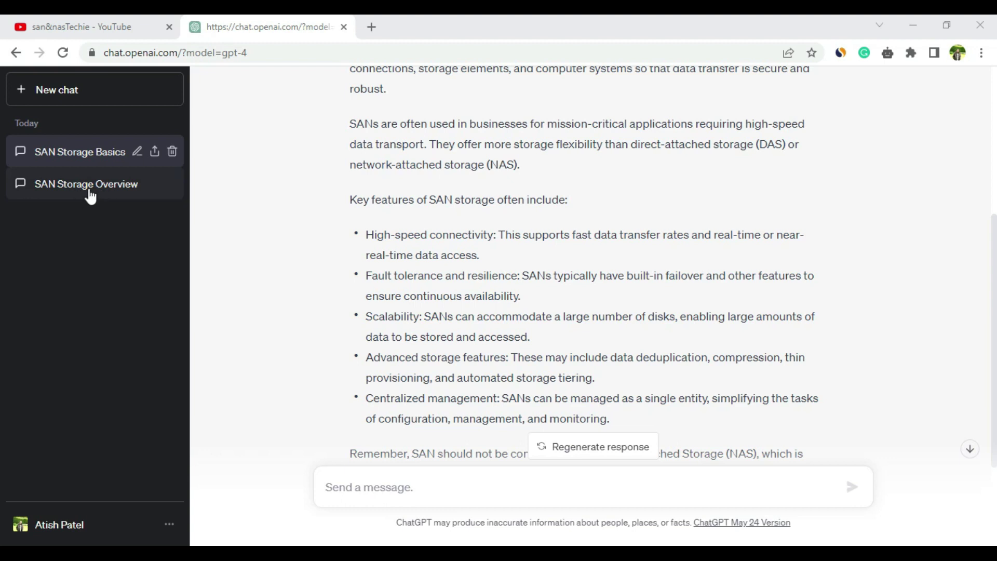
{"action": "left_click", "coordinate": [70, 92]}
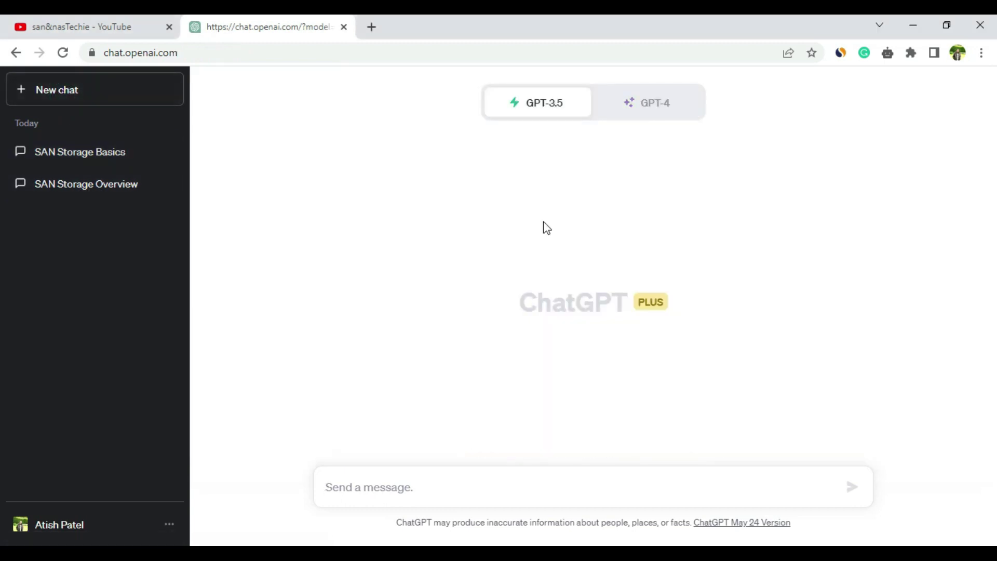
Ask GPT-3.5 'Brocade switch commands?' and scroll through its list of 15 CLI commands.
{"action": "mouse_move", "coordinate": [498, 100]}
{"action": "left_click", "coordinate": [408, 484]}
{"action": "type", "text": "Brocade"}
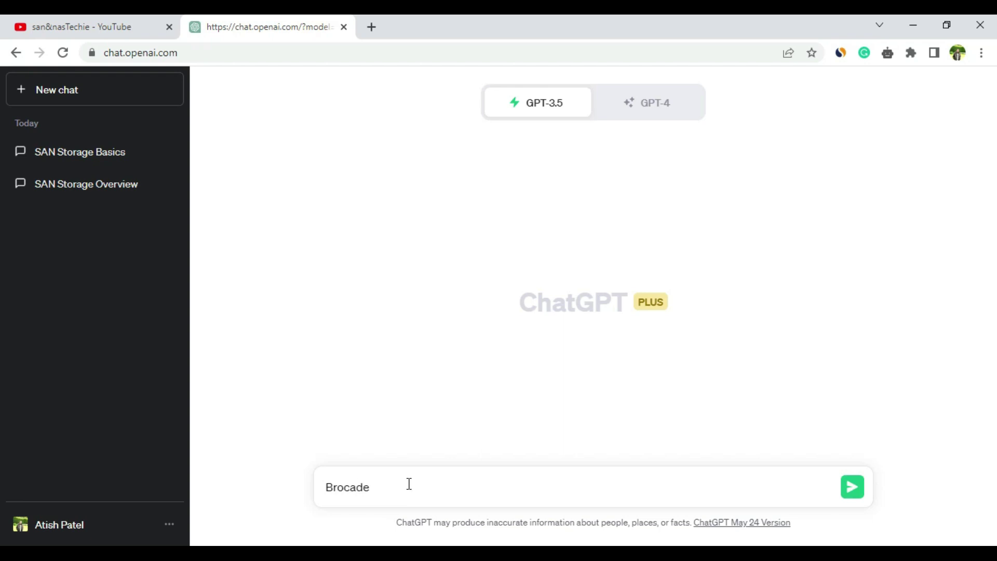
{"action": "type", "text": " switch commands?"}
{"action": "key", "text": "Return"}
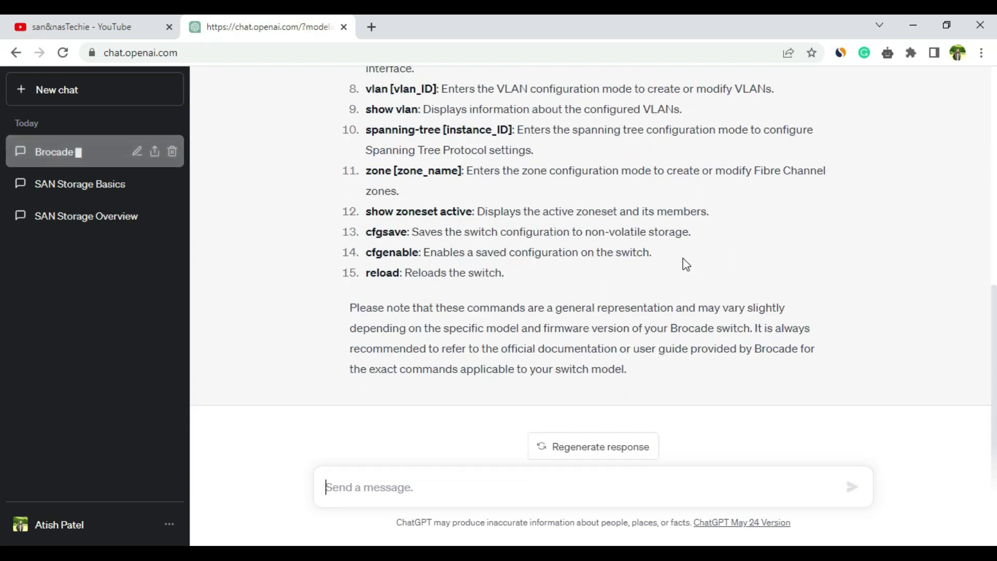
{"action": "scroll", "coordinate": [686, 264], "scroll_direction": "up", "scroll_amount": 5}
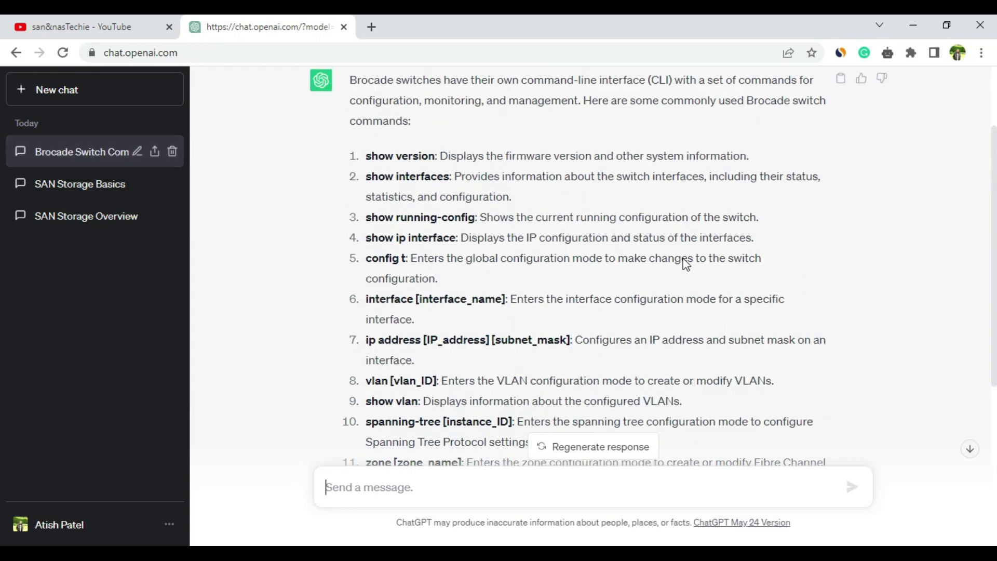
{"action": "scroll", "coordinate": [468, 221], "scroll_direction": "up", "scroll_amount": 2}
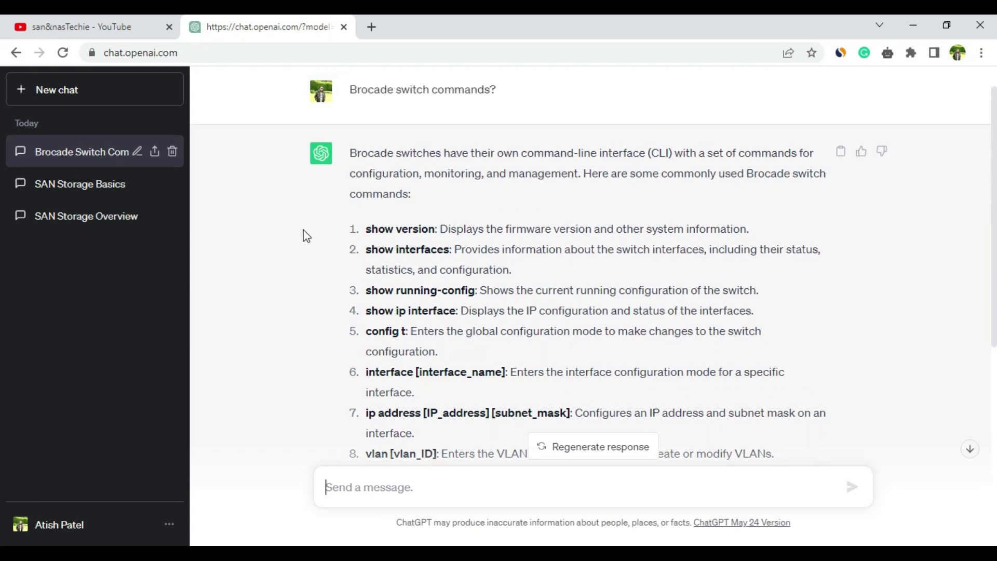
{"action": "scroll", "coordinate": [484, 326], "scroll_direction": "up", "scroll_amount": 1}
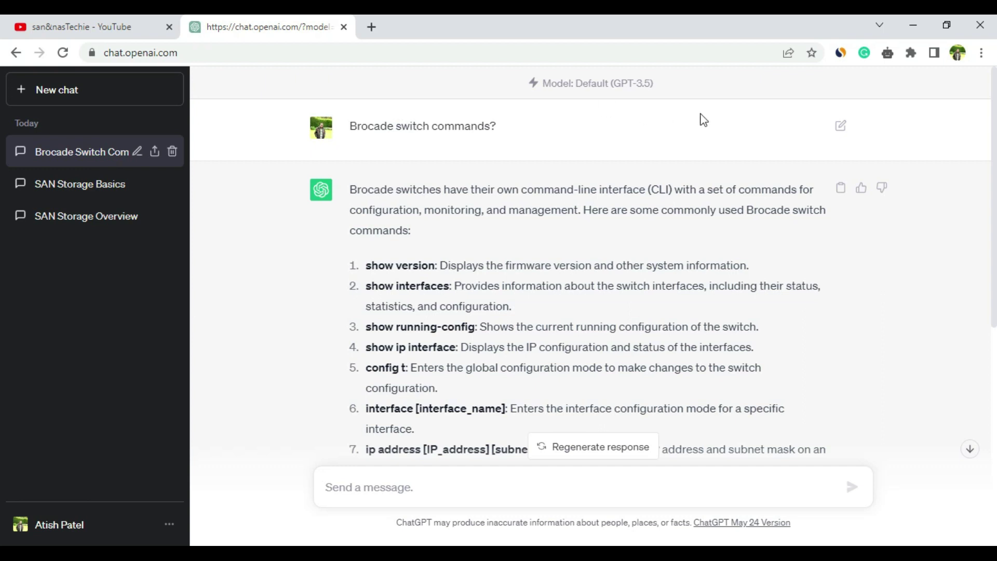
Edit the question to 'Brocade SAN switch zoning commands?' and resubmit it.
{"action": "left_click", "coordinate": [841, 126]}
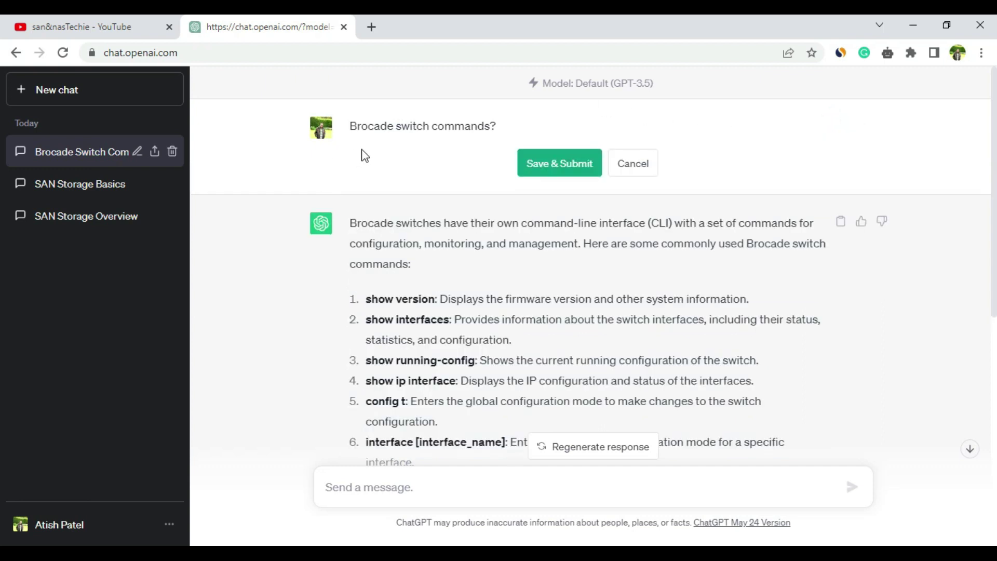
{"action": "left_click", "coordinate": [396, 125]}
{"action": "type", "text": "SAN"}
{"action": "key", "text": "ctrl+Right"}
{"action": "type", "text": "zoning"}
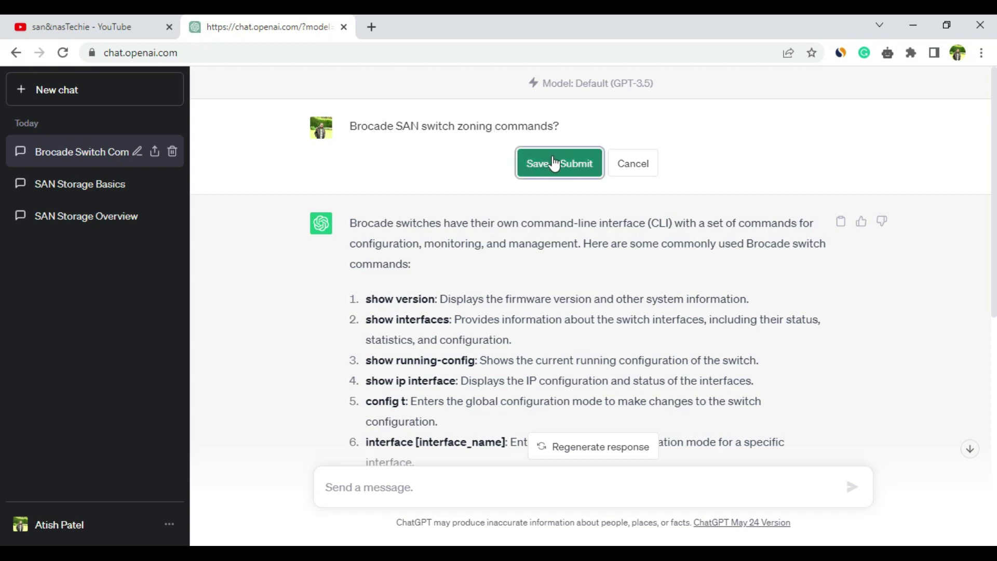
{"action": "left_click", "coordinate": [544, 162]}
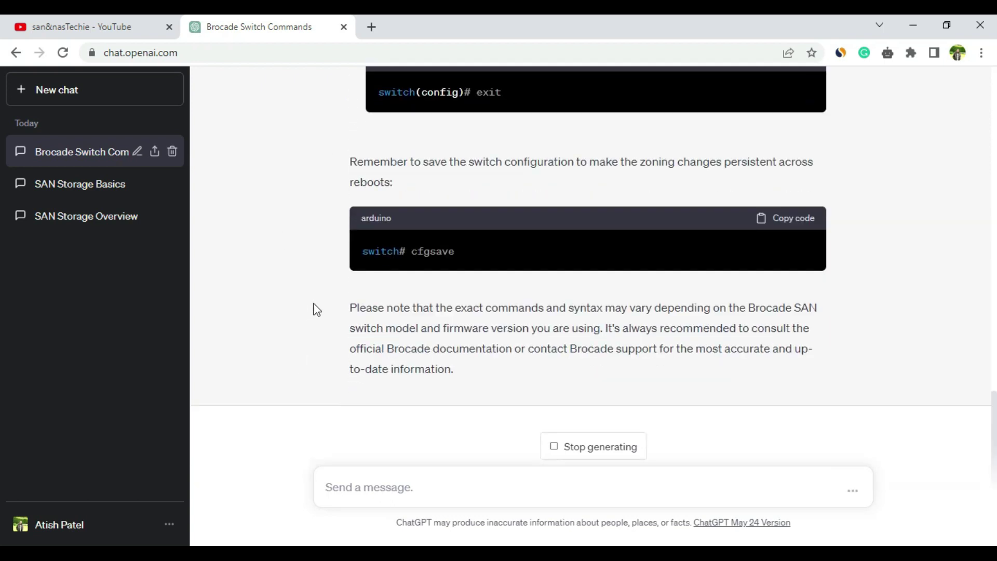
Scroll through the eight-step zoning answer, highlighting (config) and the cfgsave command.
{"action": "scroll", "coordinate": [317, 310], "scroll_direction": "up", "scroll_amount": 15}
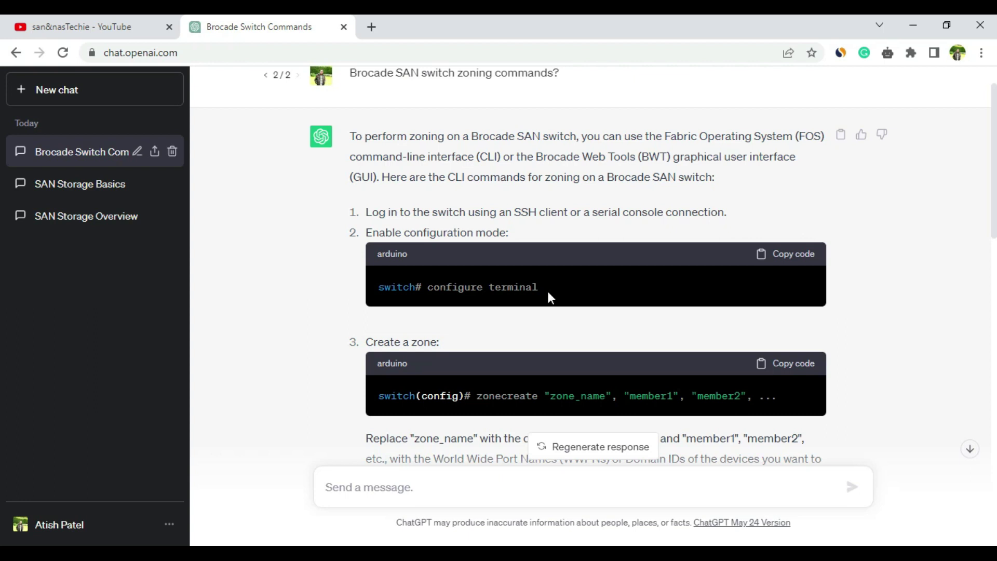
{"action": "scroll", "coordinate": [548, 296], "scroll_direction": "down", "scroll_amount": 1}
{"action": "left_click_drag", "start_coordinate": [465, 323], "coordinate": [415, 323]}
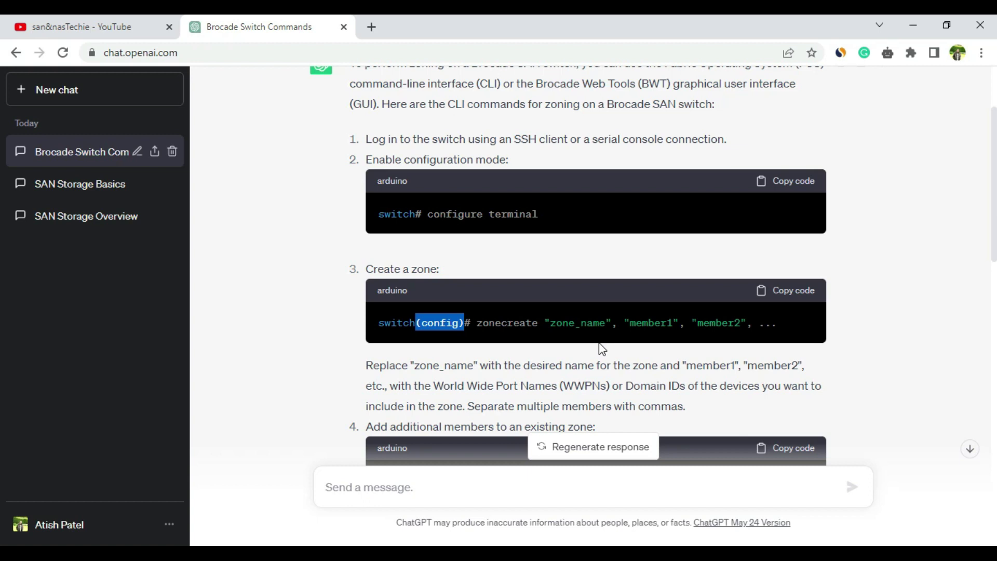
{"action": "scroll", "coordinate": [602, 358], "scroll_direction": "down", "scroll_amount": 1}
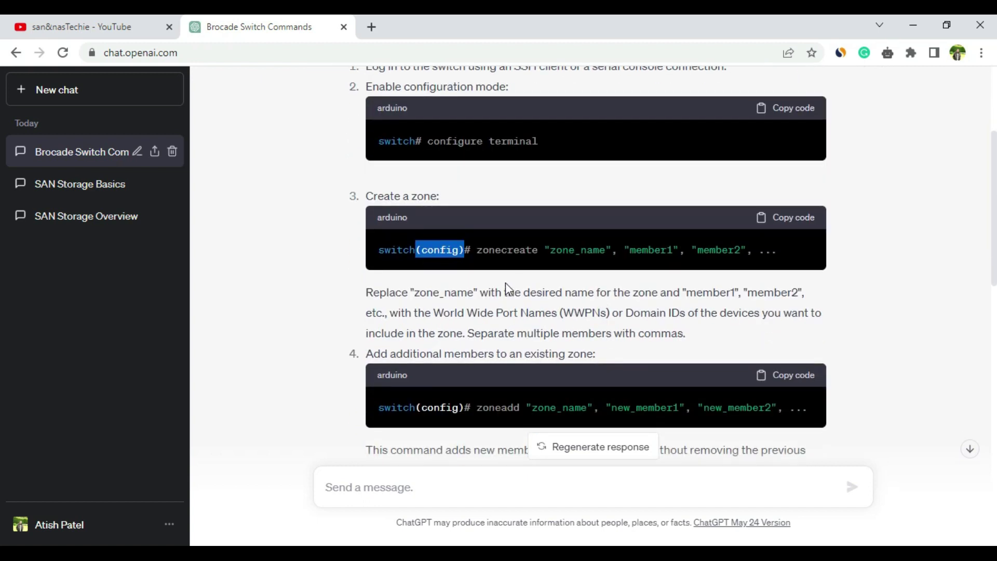
{"action": "scroll", "coordinate": [552, 308], "scroll_direction": "down", "scroll_amount": 2}
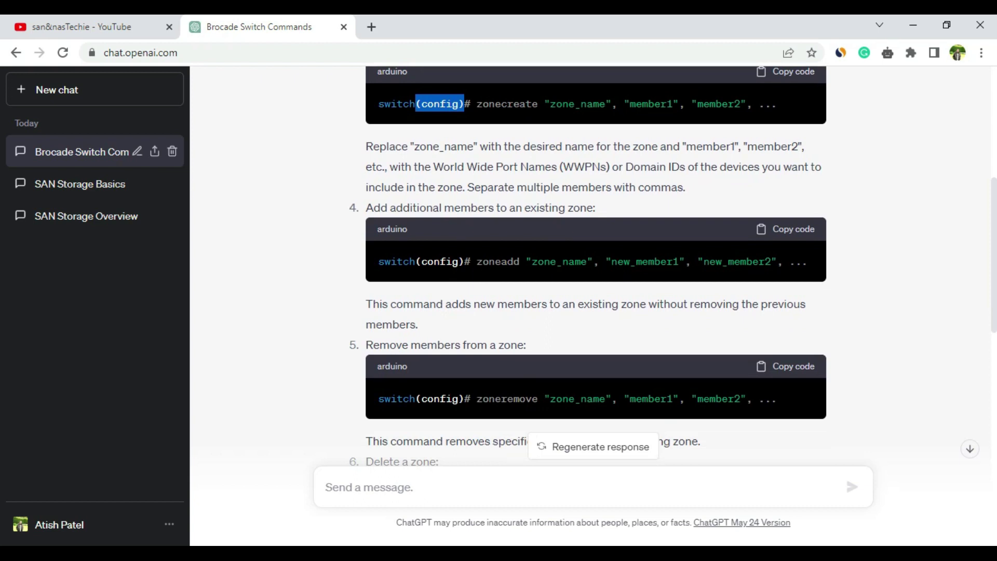
{"action": "scroll", "coordinate": [618, 312], "scroll_direction": "down", "scroll_amount": 3}
{"action": "scroll", "coordinate": [569, 365], "scroll_direction": "down", "scroll_amount": 3}
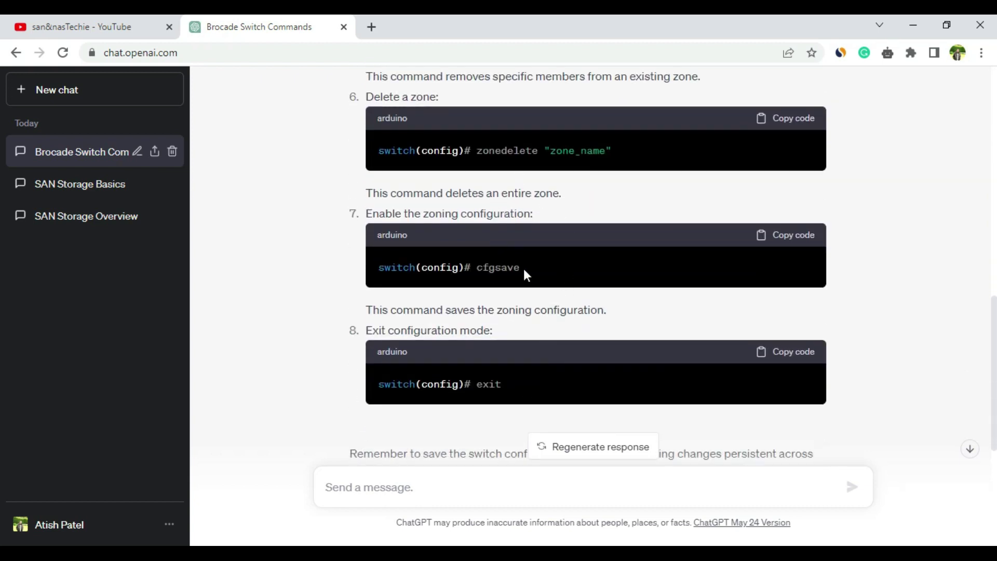
{"action": "left_click_drag", "start_coordinate": [483, 268], "coordinate": [521, 268]}
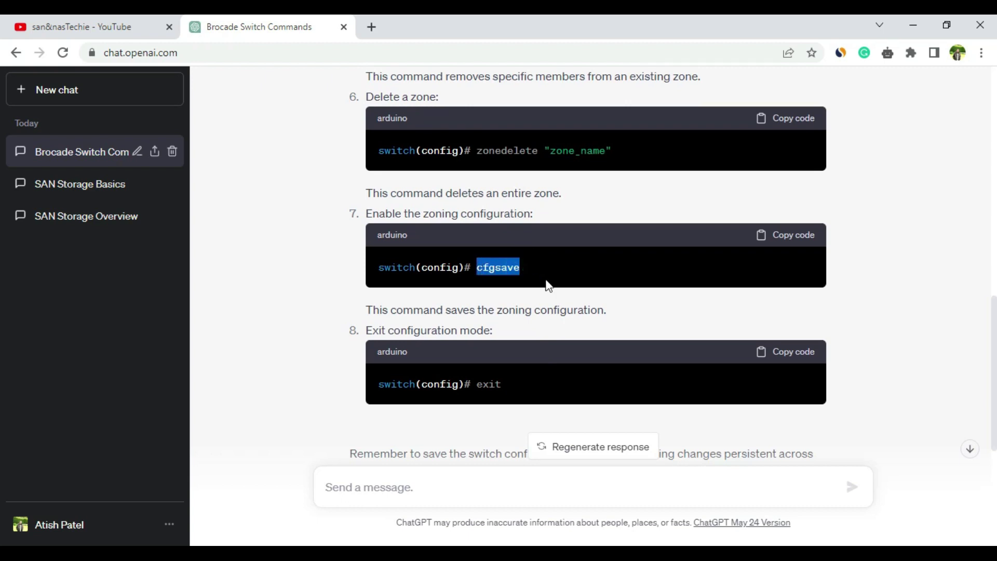
Return to the top and select the whole zoning question text to copy it.
{"action": "scroll", "coordinate": [547, 282], "scroll_direction": "down", "scroll_amount": 3}
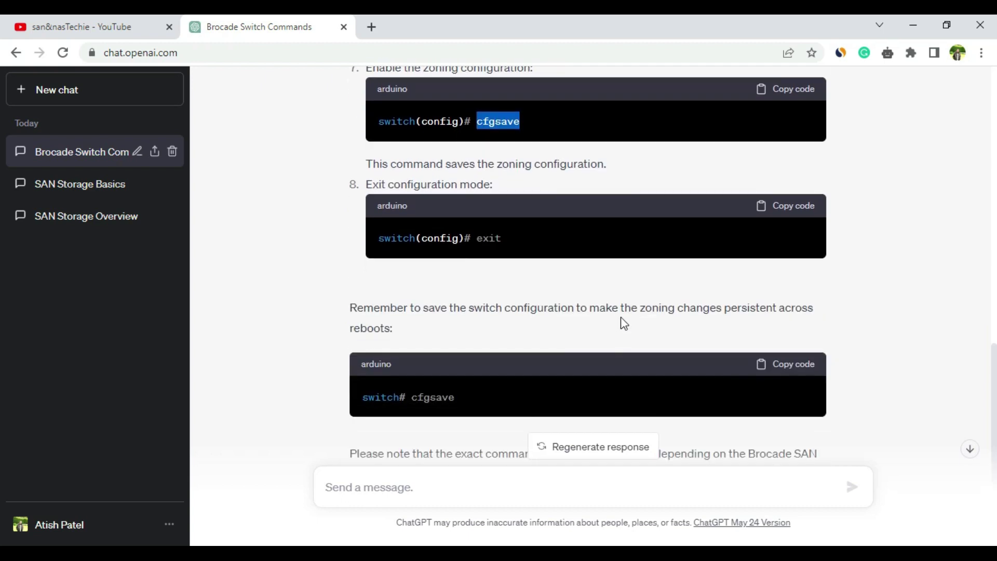
{"action": "scroll", "coordinate": [592, 319], "scroll_direction": "down", "scroll_amount": 2}
{"action": "scroll", "coordinate": [592, 321], "scroll_direction": "up", "scroll_amount": 8}
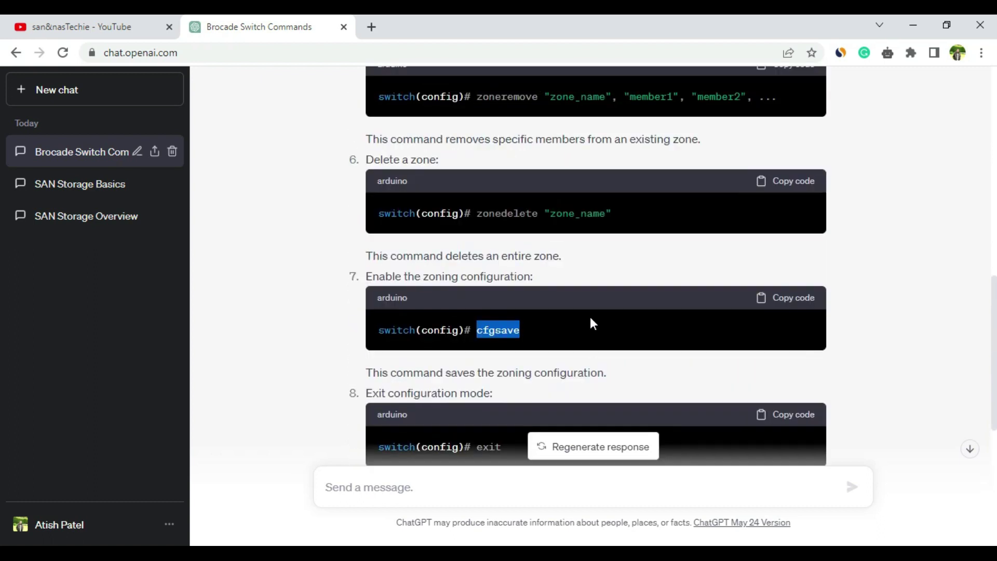
{"action": "scroll", "coordinate": [590, 319], "scroll_direction": "up", "scroll_amount": 7}
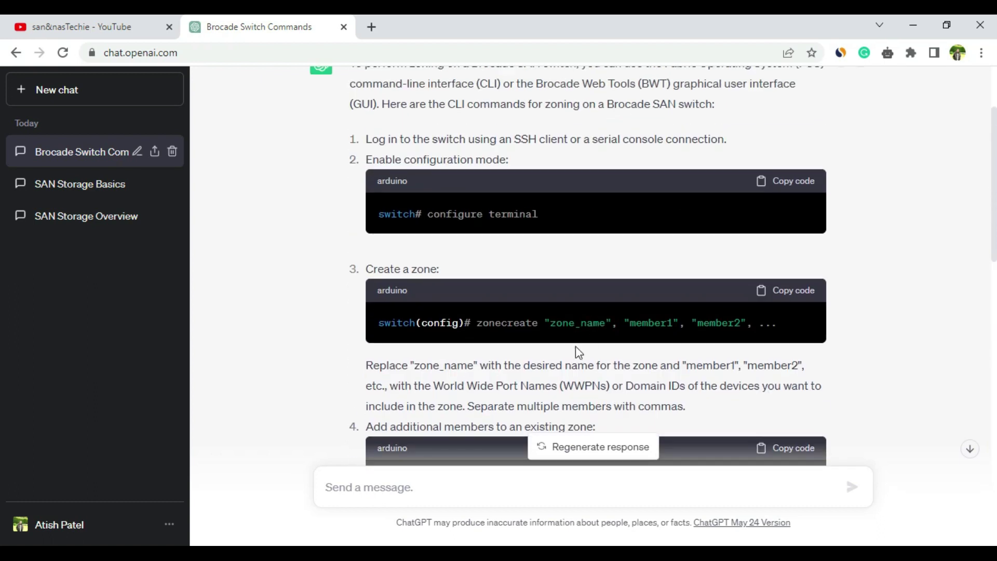
{"action": "scroll", "coordinate": [560, 359], "scroll_direction": "up", "scroll_amount": 3}
{"action": "left_click_drag", "start_coordinate": [561, 126], "coordinate": [348, 127]}
{"action": "key", "text": "ctrl+c"}
Paste 'Brocade SAN switch zoning commands?' into a new GPT-4 chat, send it, and review the cfgshow/alicreate steps.
{"action": "left_click", "coordinate": [65, 91]}
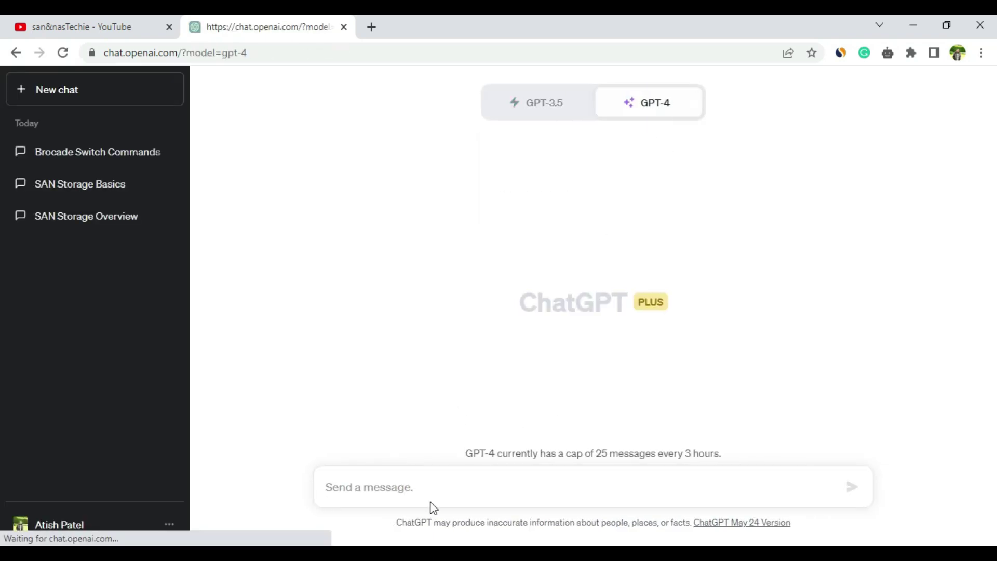
{"action": "left_click", "coordinate": [445, 481]}
{"action": "key", "text": "ctrl+v"}
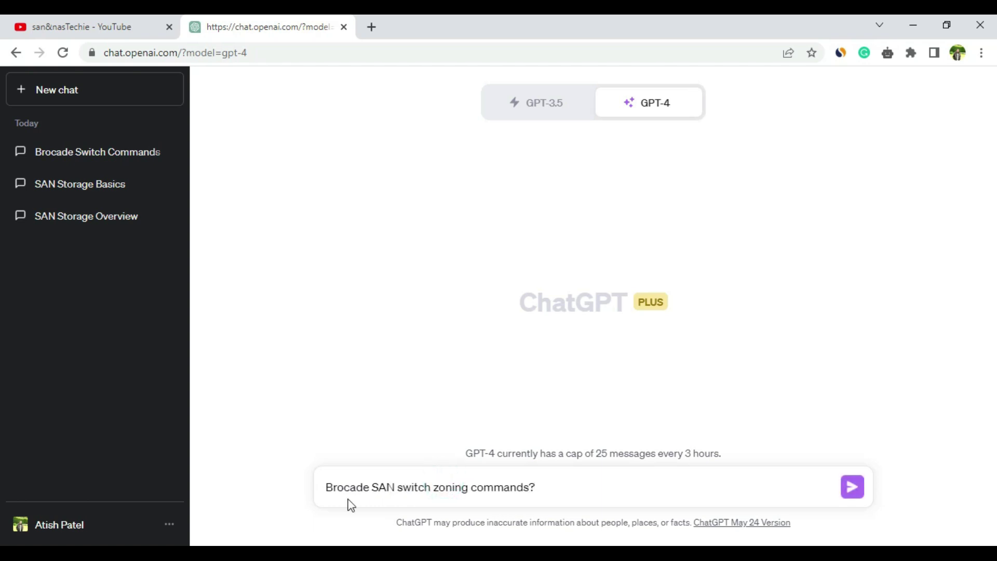
{"action": "left_click", "coordinate": [852, 491]}
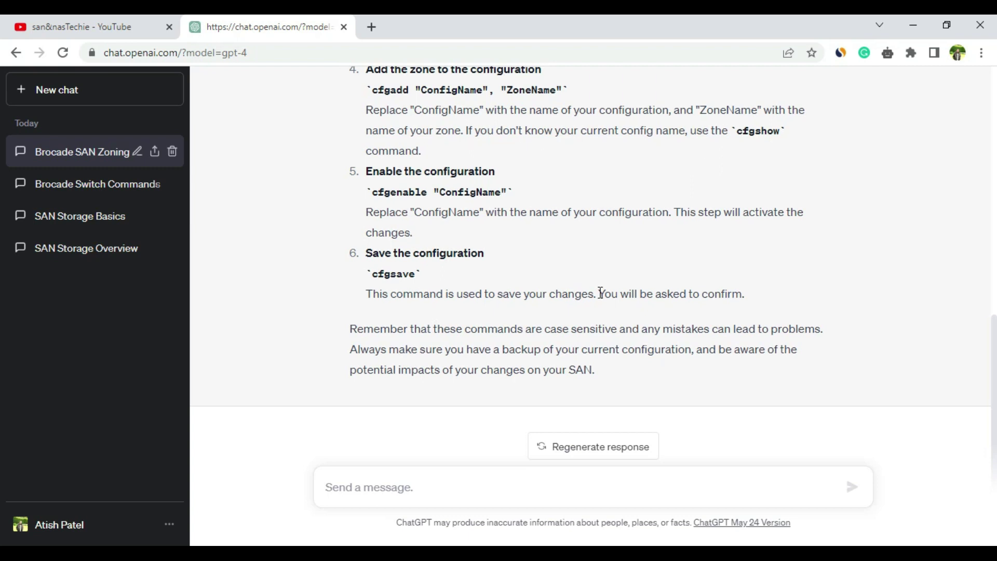
{"action": "scroll", "coordinate": [599, 294], "scroll_direction": "up", "scroll_amount": 7}
{"action": "scroll", "coordinate": [599, 293], "scroll_direction": "up", "scroll_amount": 3}
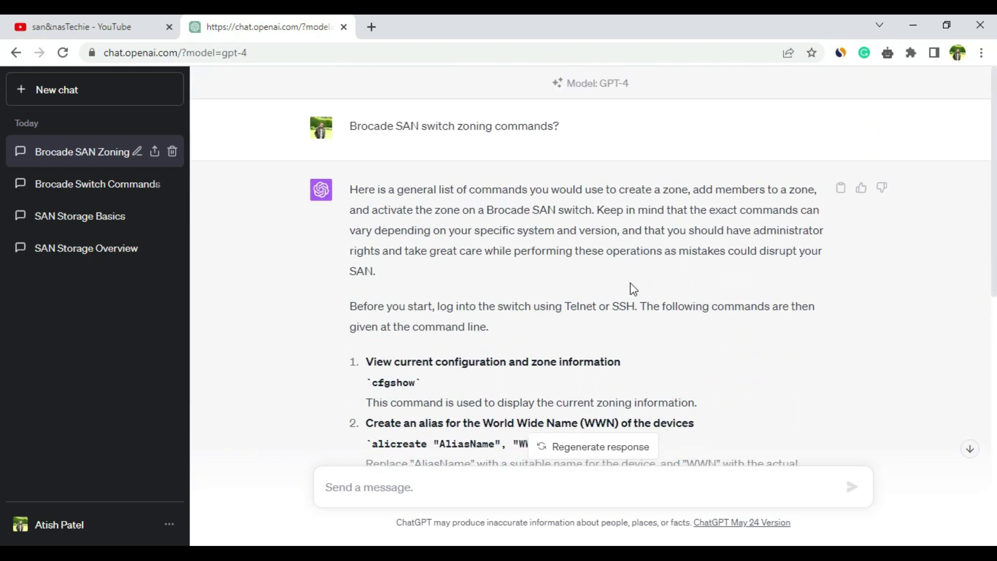
{"action": "scroll", "coordinate": [633, 289], "scroll_direction": "down", "scroll_amount": 2}
{"action": "scroll", "coordinate": [633, 290], "scroll_direction": "up", "scroll_amount": 2}
Edit the GPT-4 question, replacing 'Brocade' with 'Cisco', and resubmit it.
{"action": "left_click", "coordinate": [837, 129]}
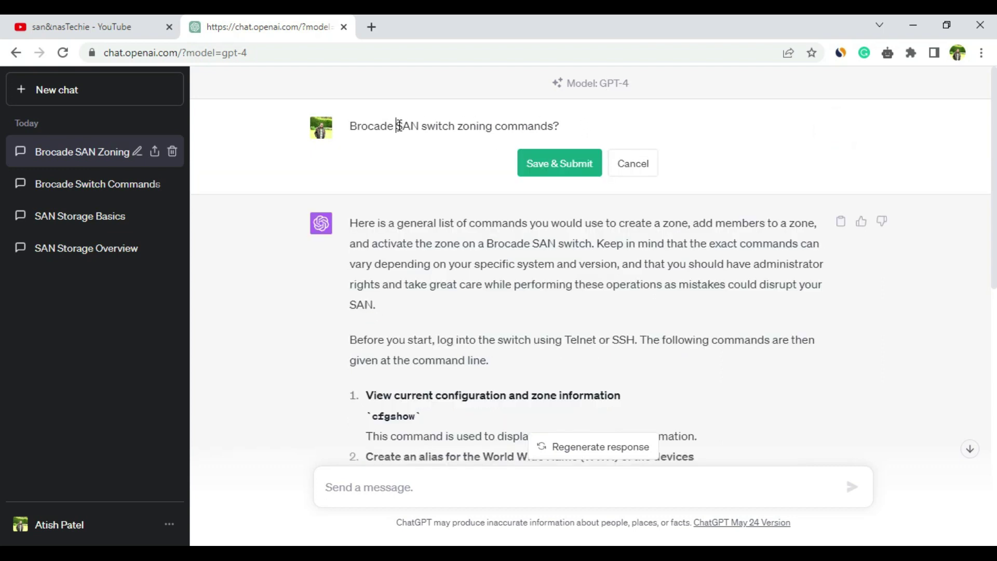
{"action": "left_click_drag", "start_coordinate": [395, 127], "coordinate": [345, 126]}
{"action": "type", "text": "Cisco"}
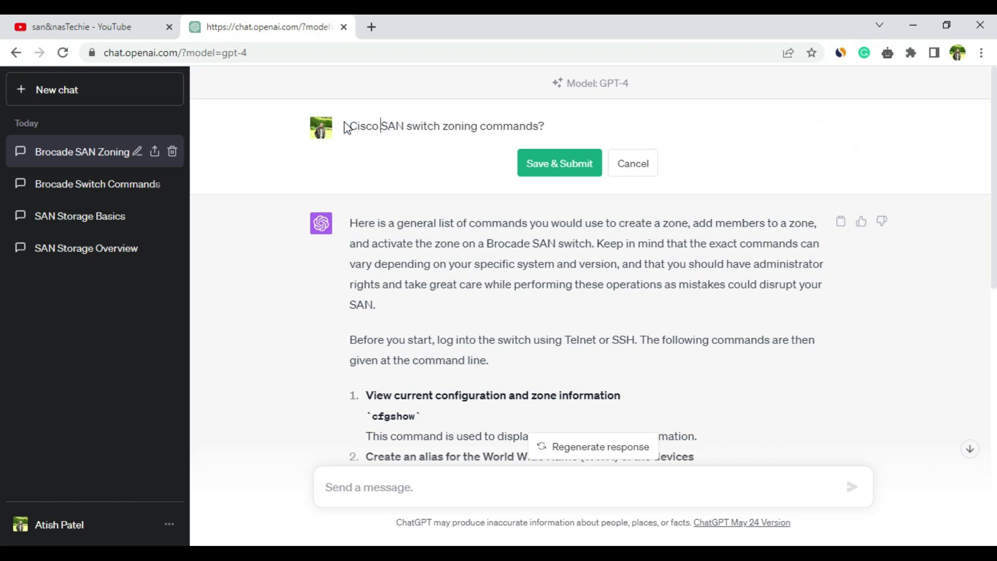
{"action": "left_click", "coordinate": [563, 155]}
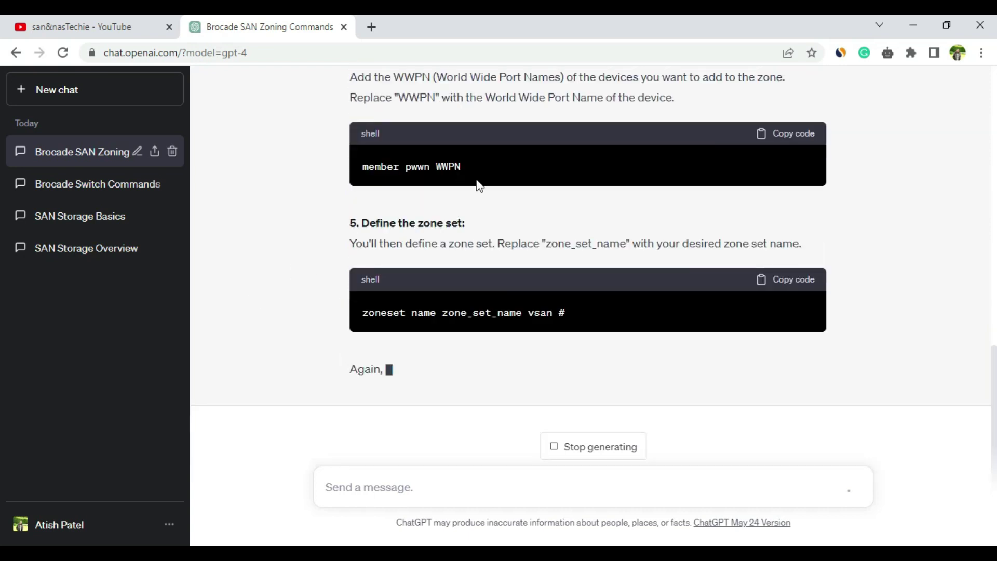
Scroll through the eight Cisco zoning steps, from config t to copy running-config startup-config.
{"action": "scroll", "coordinate": [299, 306], "scroll_direction": "up", "scroll_amount": 6}
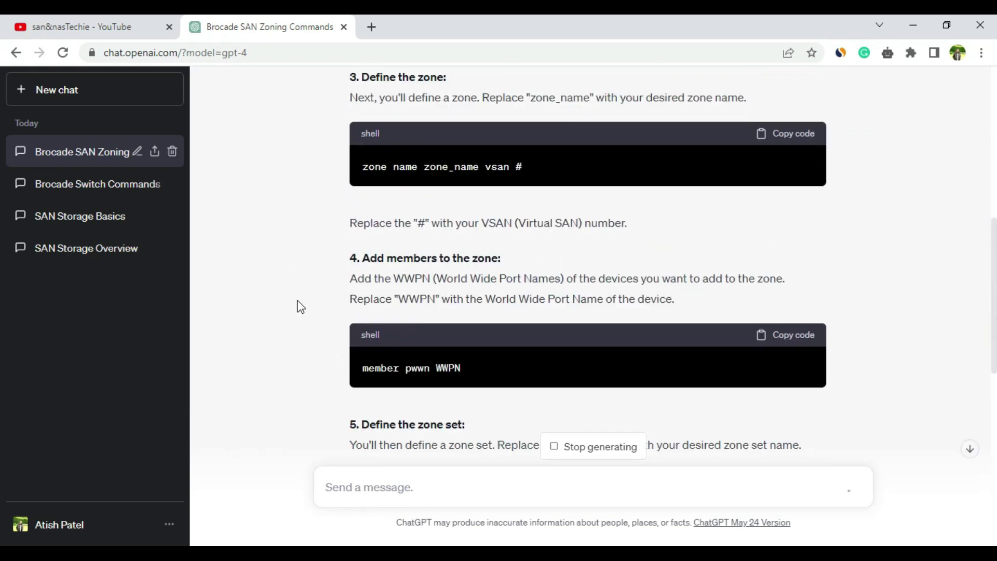
{"action": "scroll", "coordinate": [294, 243], "scroll_direction": "up", "scroll_amount": 1}
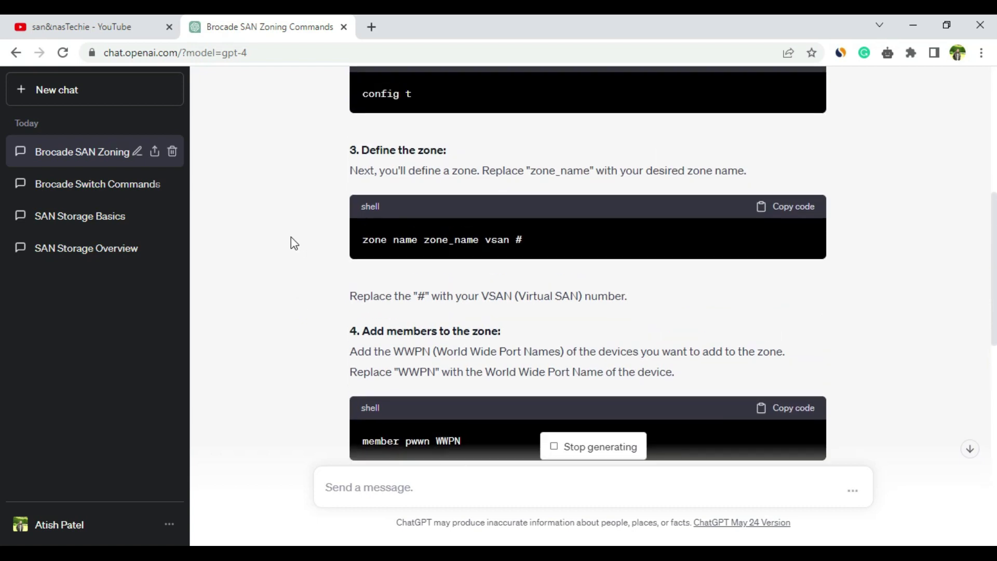
{"action": "scroll", "coordinate": [272, 262], "scroll_direction": "up", "scroll_amount": 2}
{"action": "scroll", "coordinate": [273, 262], "scroll_direction": "down", "scroll_amount": 3}
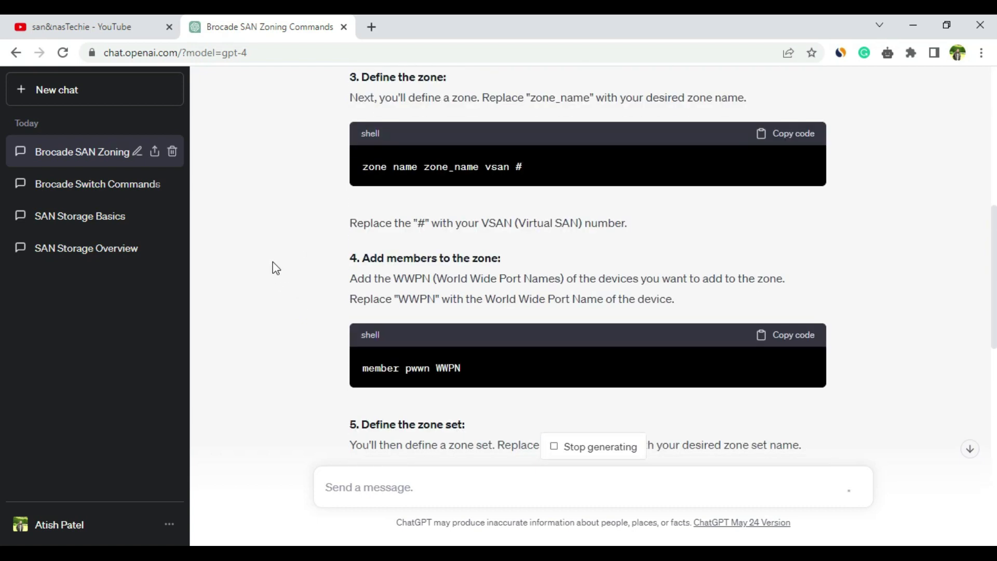
{"action": "scroll", "coordinate": [272, 241], "scroll_direction": "down", "scroll_amount": 1}
{"action": "scroll", "coordinate": [307, 187], "scroll_direction": "up", "scroll_amount": 1}
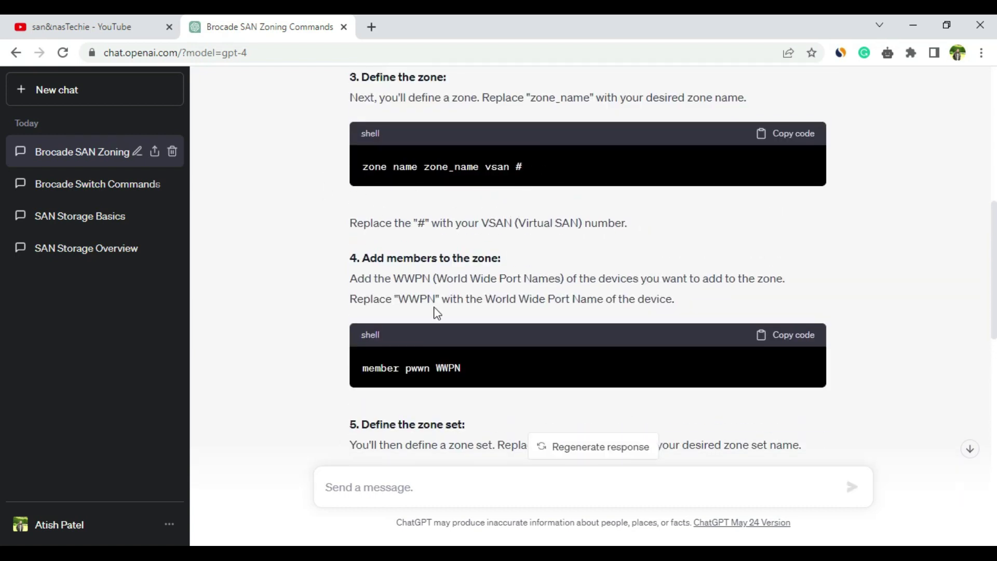
{"action": "scroll", "coordinate": [322, 327], "scroll_direction": "down", "scroll_amount": 1}
{"action": "scroll", "coordinate": [517, 301], "scroll_direction": "down", "scroll_amount": 1}
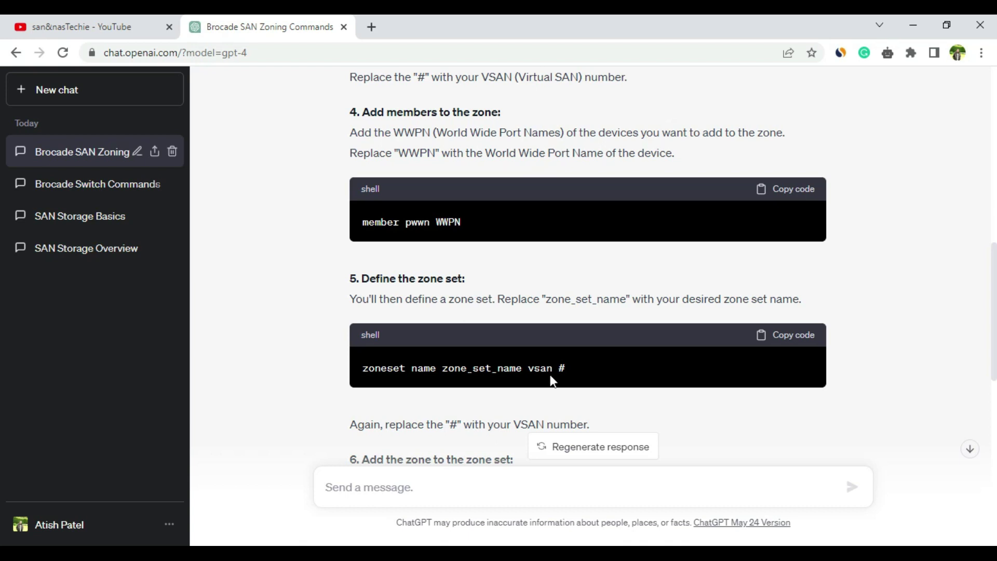
{"action": "scroll", "coordinate": [292, 369], "scroll_direction": "down", "scroll_amount": 1}
{"action": "scroll", "coordinate": [420, 327], "scroll_direction": "down", "scroll_amount": 1}
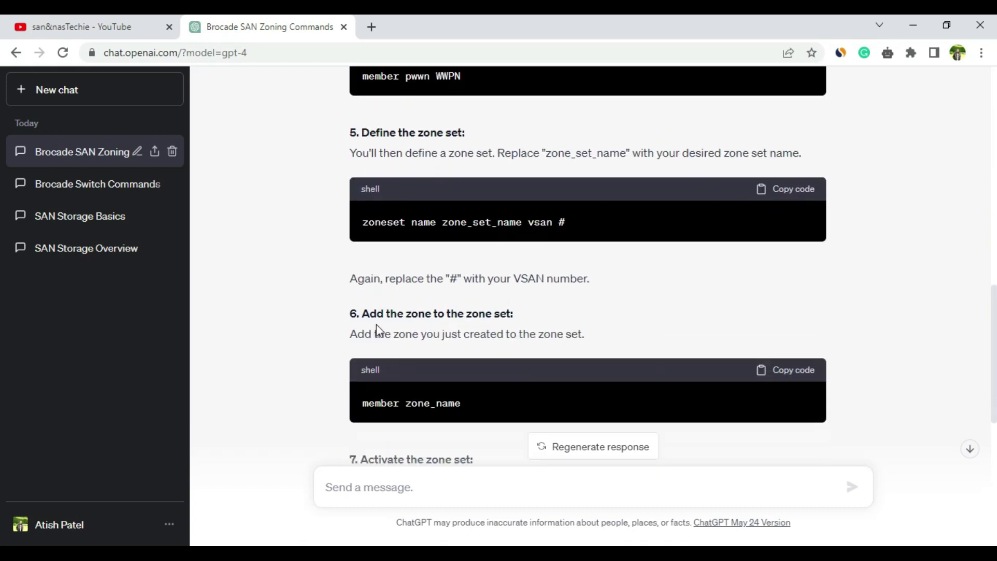
{"action": "scroll", "coordinate": [267, 326], "scroll_direction": "down", "scroll_amount": 1}
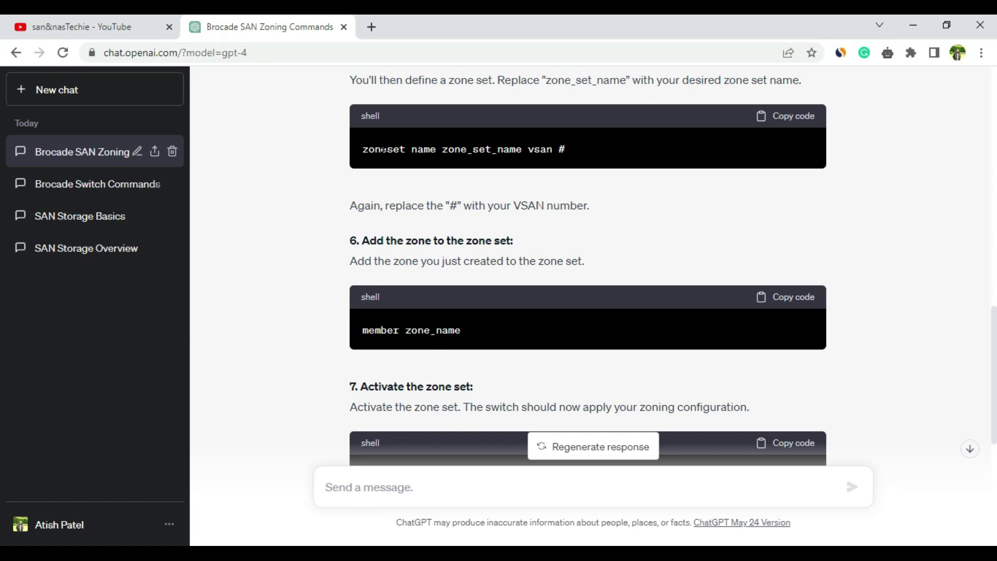
{"action": "scroll", "coordinate": [305, 322], "scroll_direction": "down", "scroll_amount": 2}
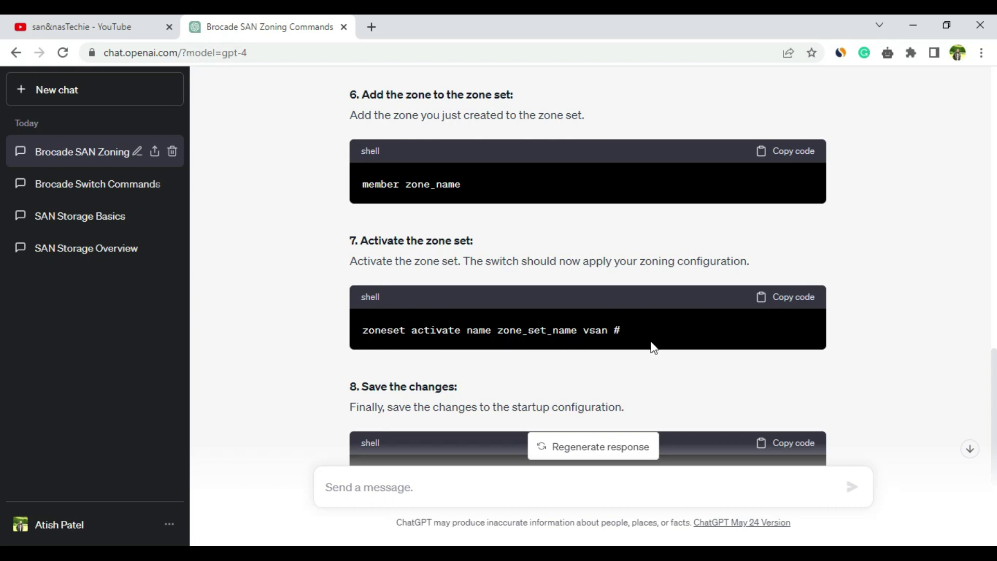
{"action": "scroll", "coordinate": [276, 338], "scroll_direction": "down", "scroll_amount": 2}
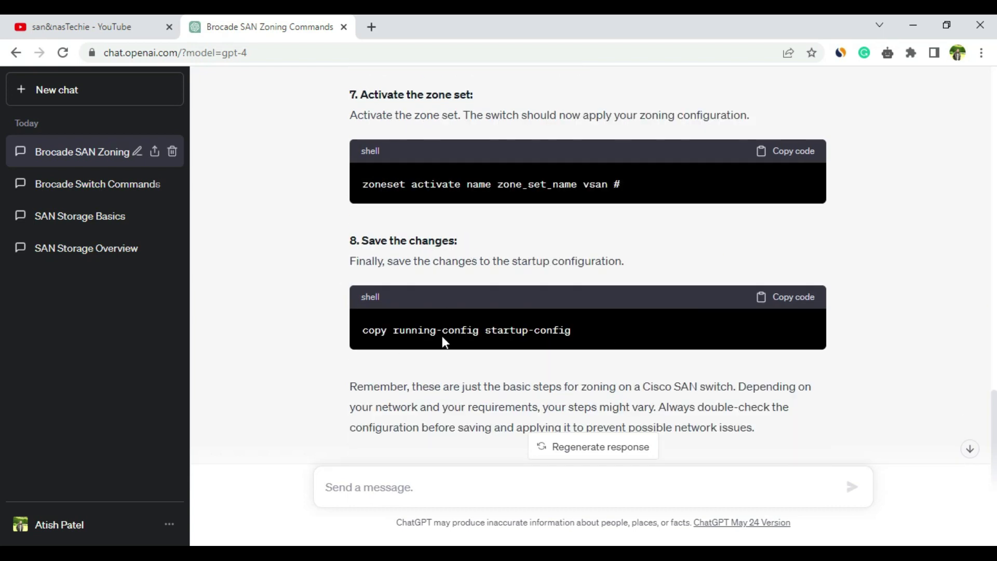
{"action": "scroll", "coordinate": [312, 349], "scroll_direction": "down", "scroll_amount": 1}
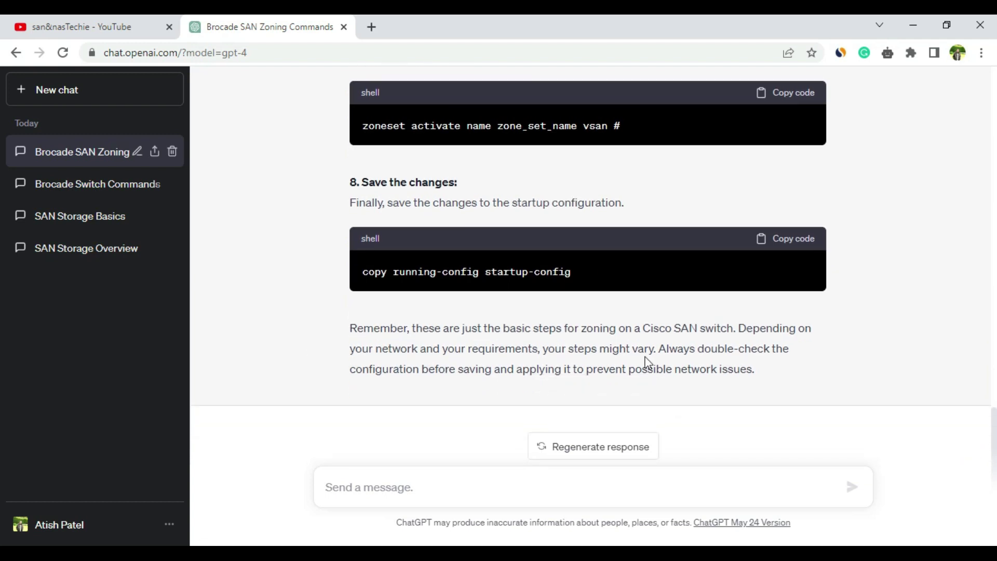
{"action": "scroll", "coordinate": [646, 359], "scroll_direction": "up", "scroll_amount": 9}
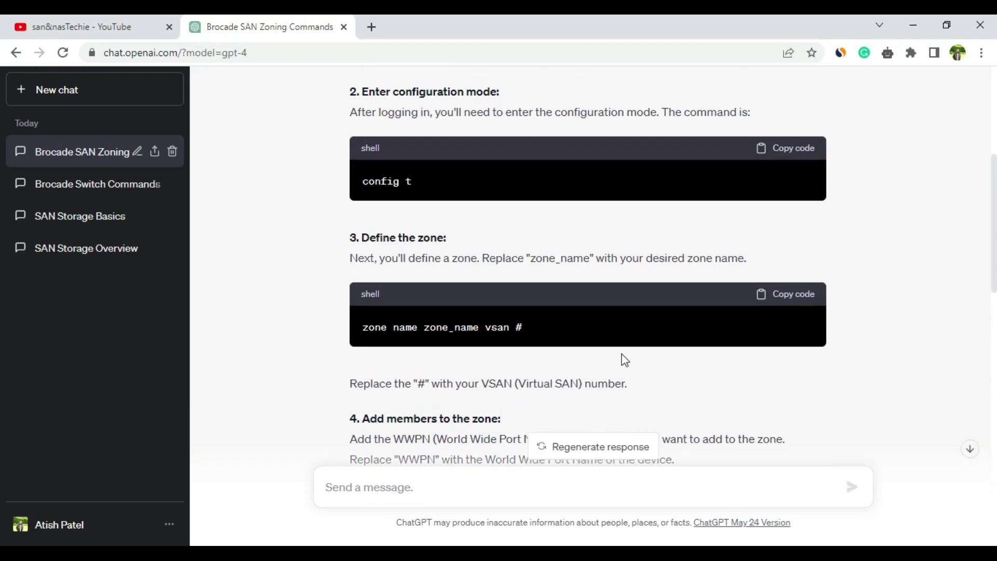
{"action": "scroll", "coordinate": [610, 348], "scroll_direction": "up", "scroll_amount": 4}
{"action": "scroll", "coordinate": [610, 348], "scroll_direction": "up", "scroll_amount": 2}
{"action": "scroll", "coordinate": [610, 348], "scroll_direction": "down", "scroll_amount": 4}
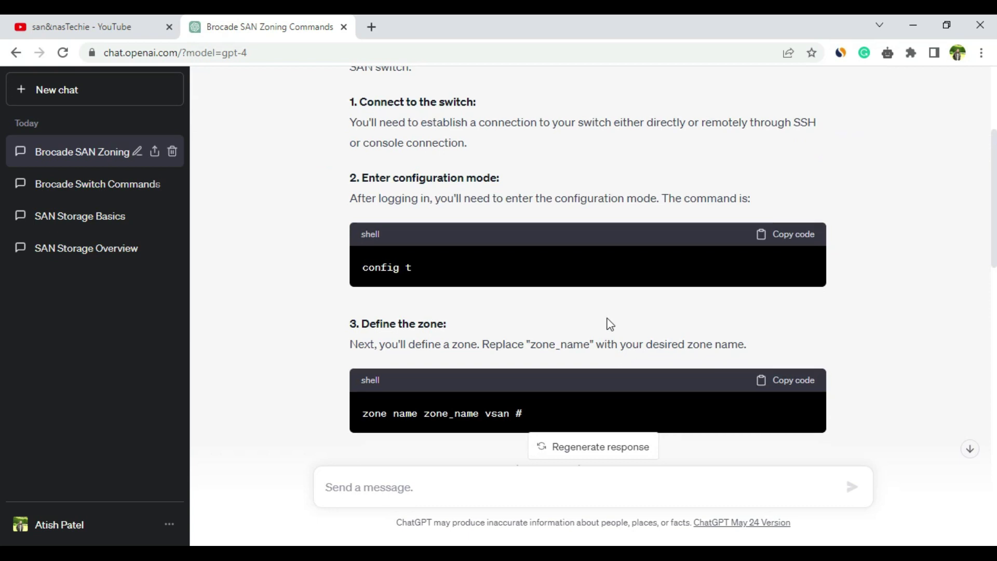
{"action": "scroll", "coordinate": [623, 321], "scroll_direction": "down", "scroll_amount": 2}
{"action": "scroll", "coordinate": [624, 321], "scroll_direction": "down", "scroll_amount": 2}
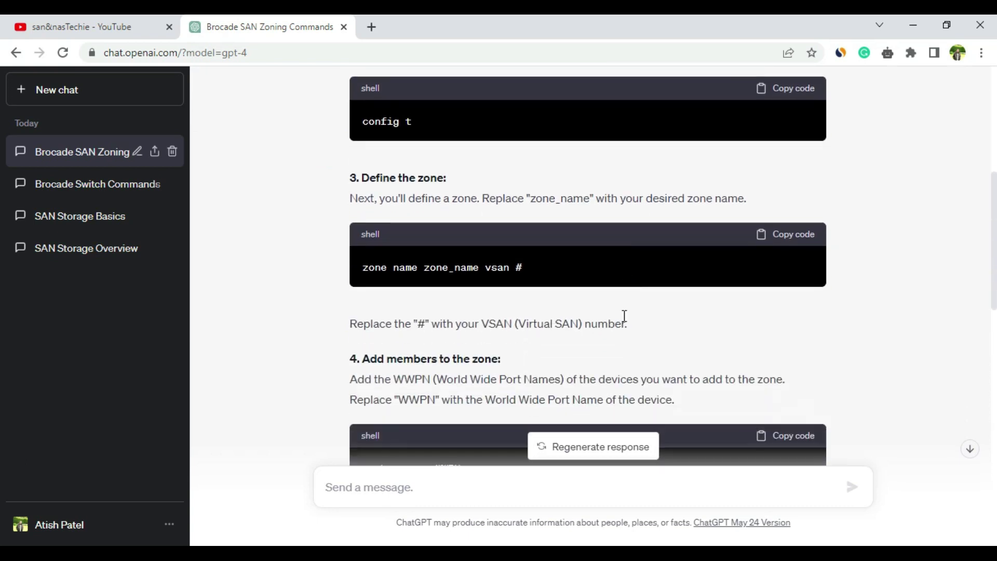